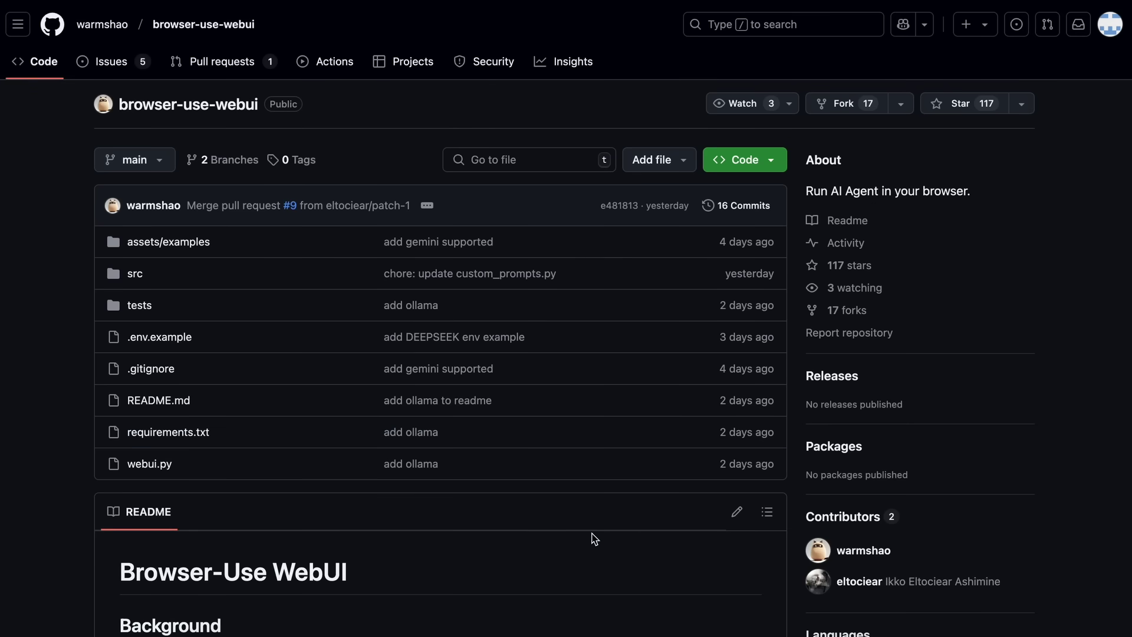
Scroll the browser-use-webui README from the feature list down to the installation and Usage sections.
scroll(610, 553, "down", 7)
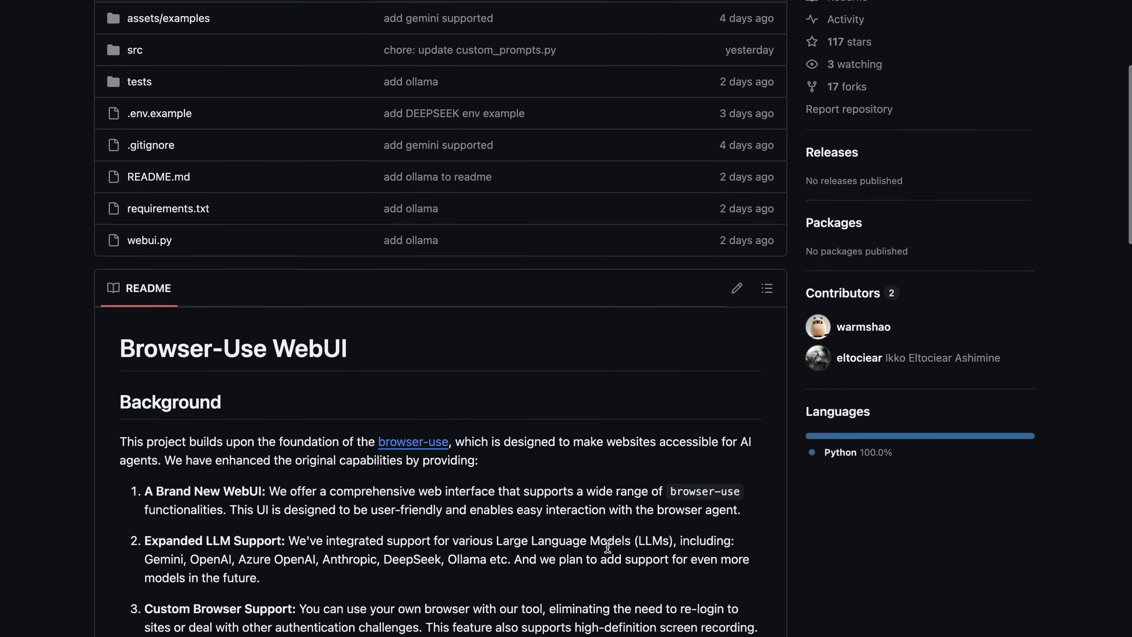
scroll(609, 553, "down", 1)
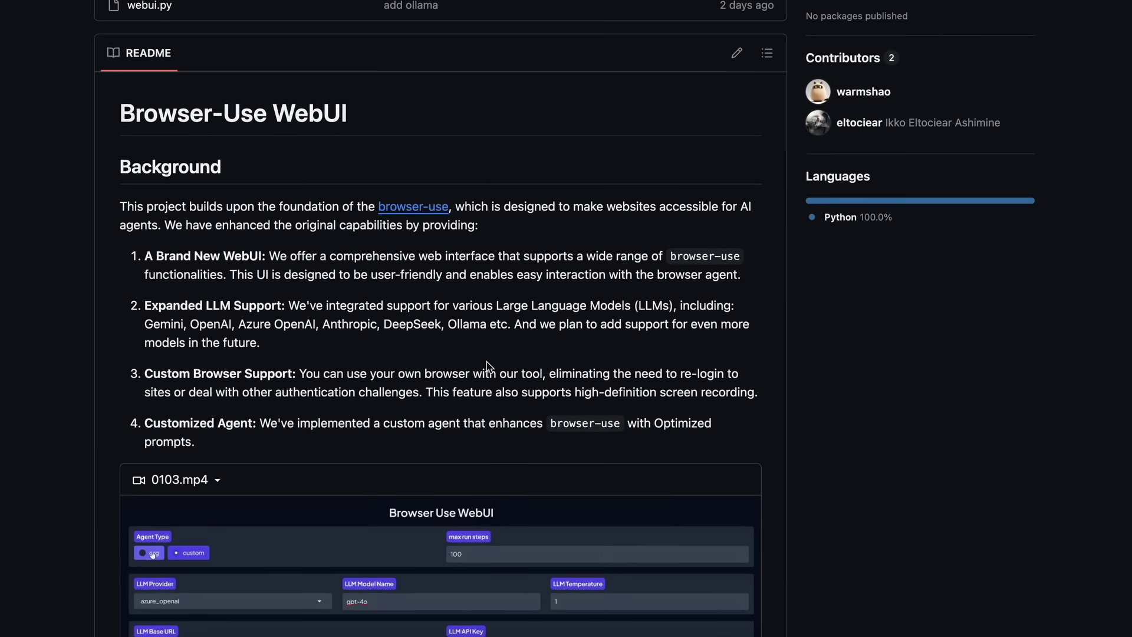
scroll(493, 375, "down", 5)
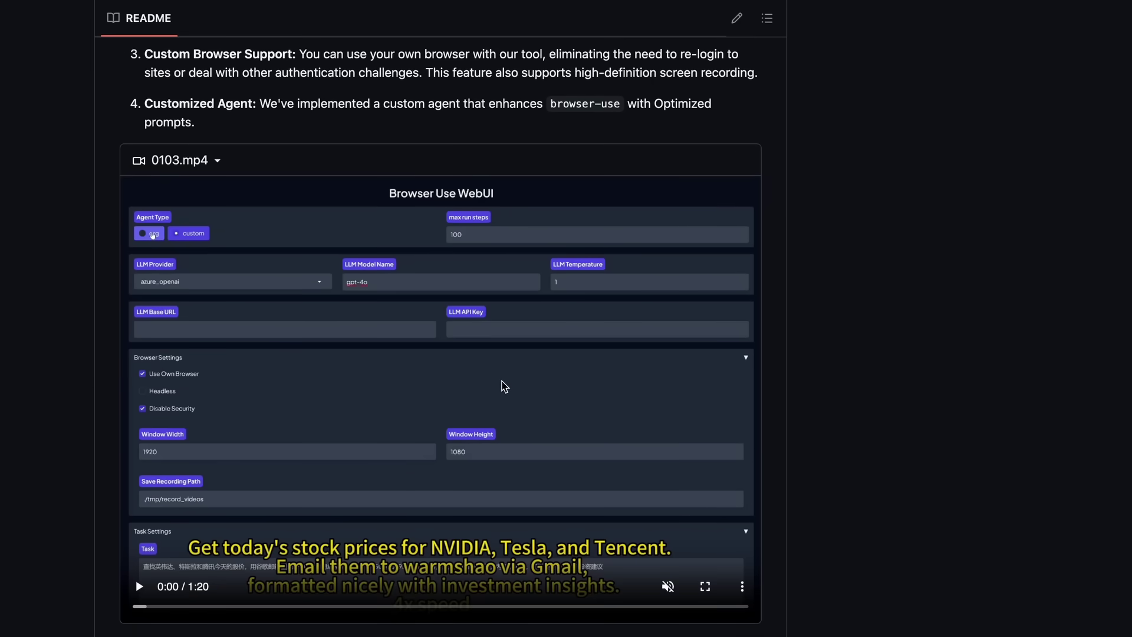
scroll(505, 398, "down", 6)
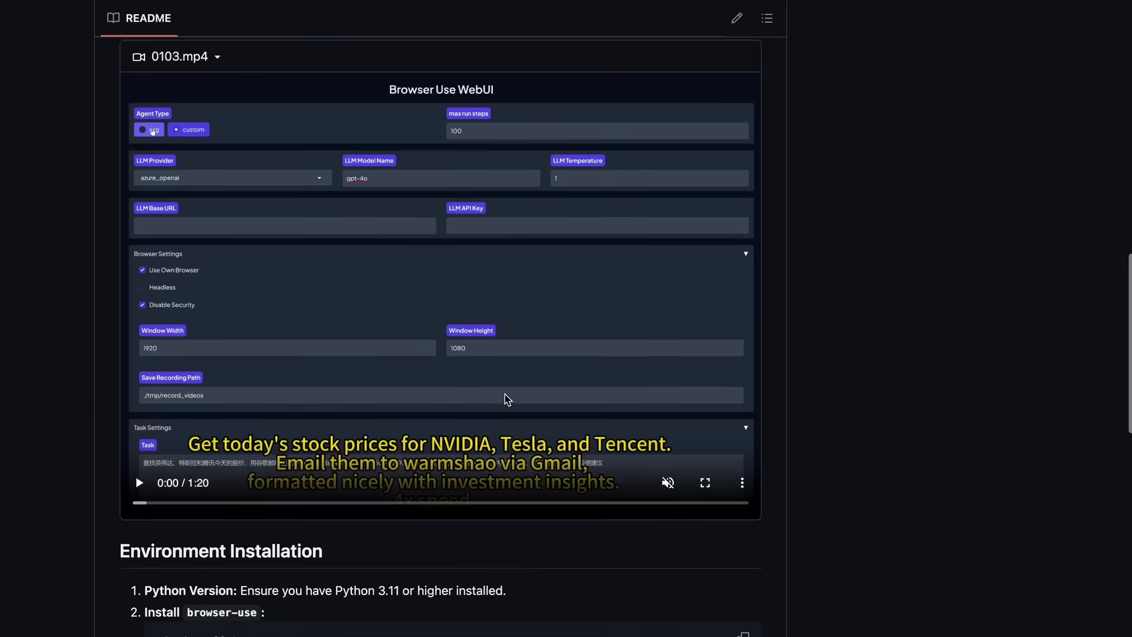
scroll(505, 399, "down", 7)
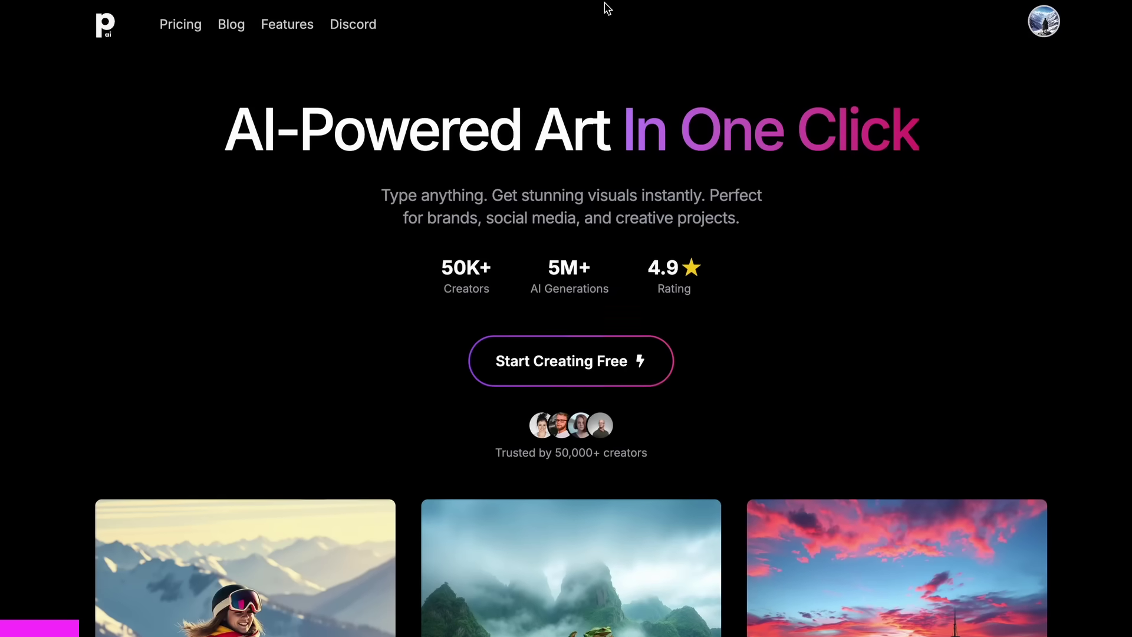
Scroll the PhotoGenius.ai homepage from the AI-Powered Art hero through the features to the footer.
scroll(608, 8, "down", 3)
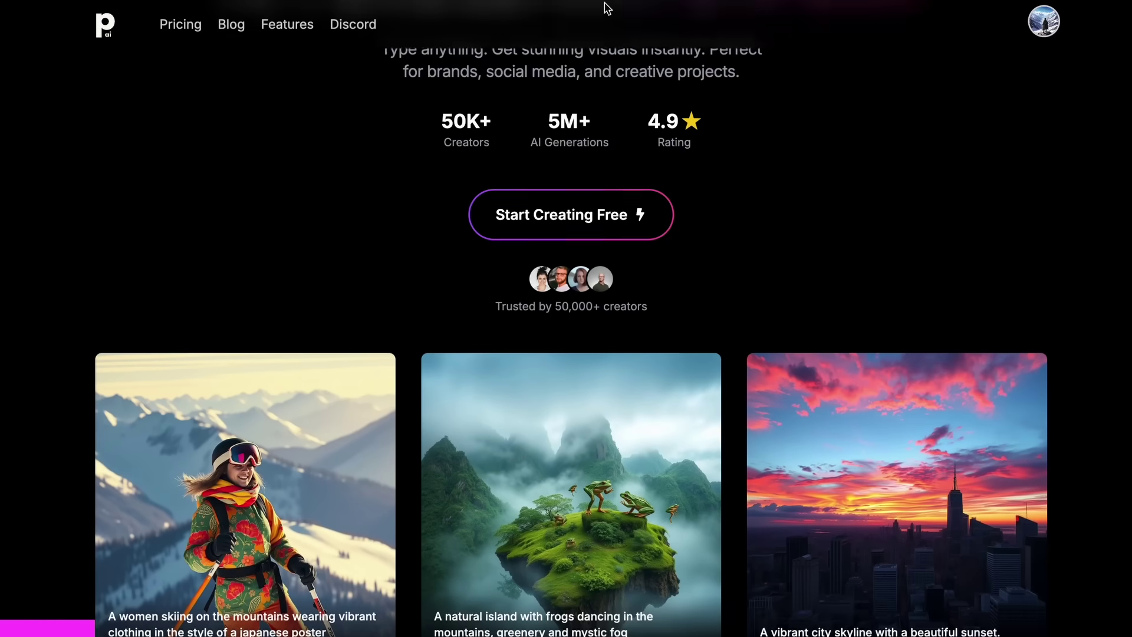
scroll(608, 8, "down", 10)
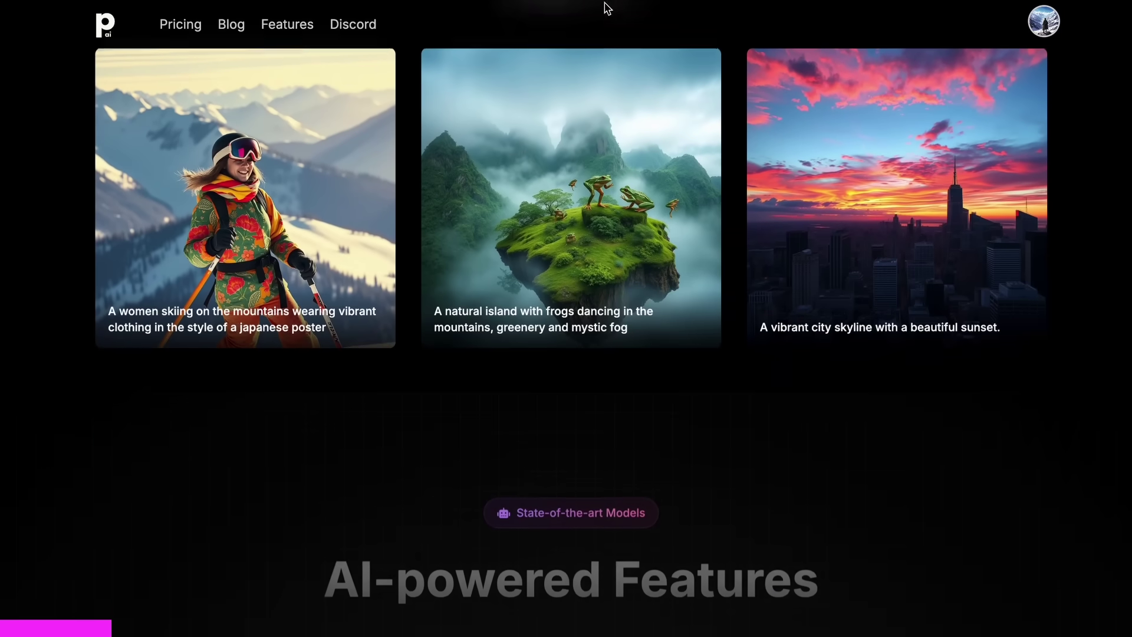
scroll(608, 8, "down", 10)
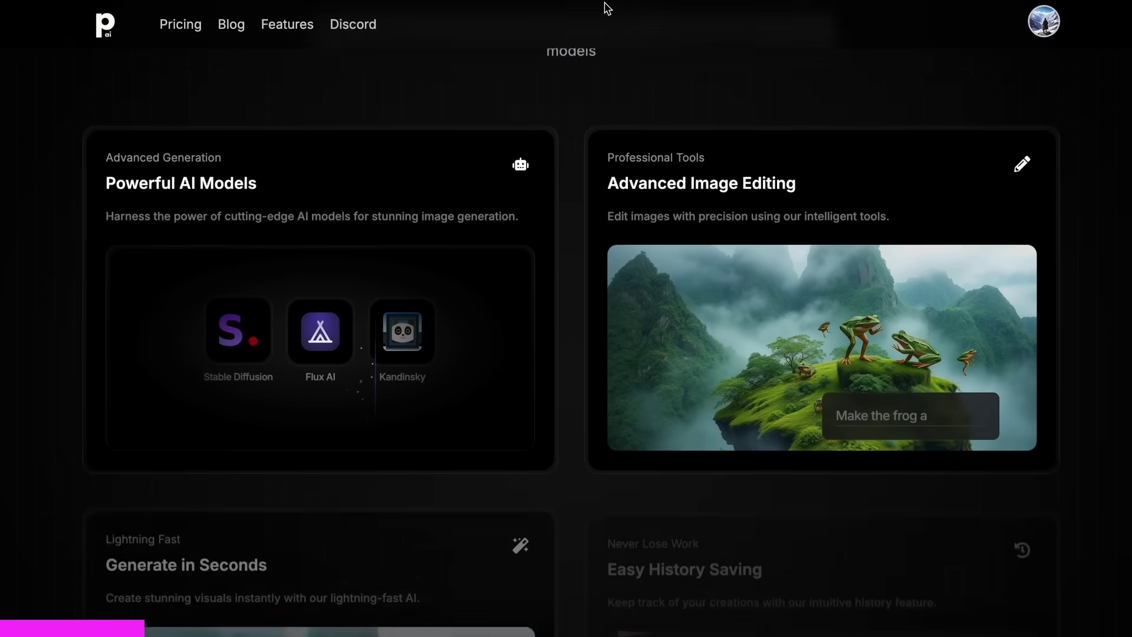
scroll(607, 8, "down", 11)
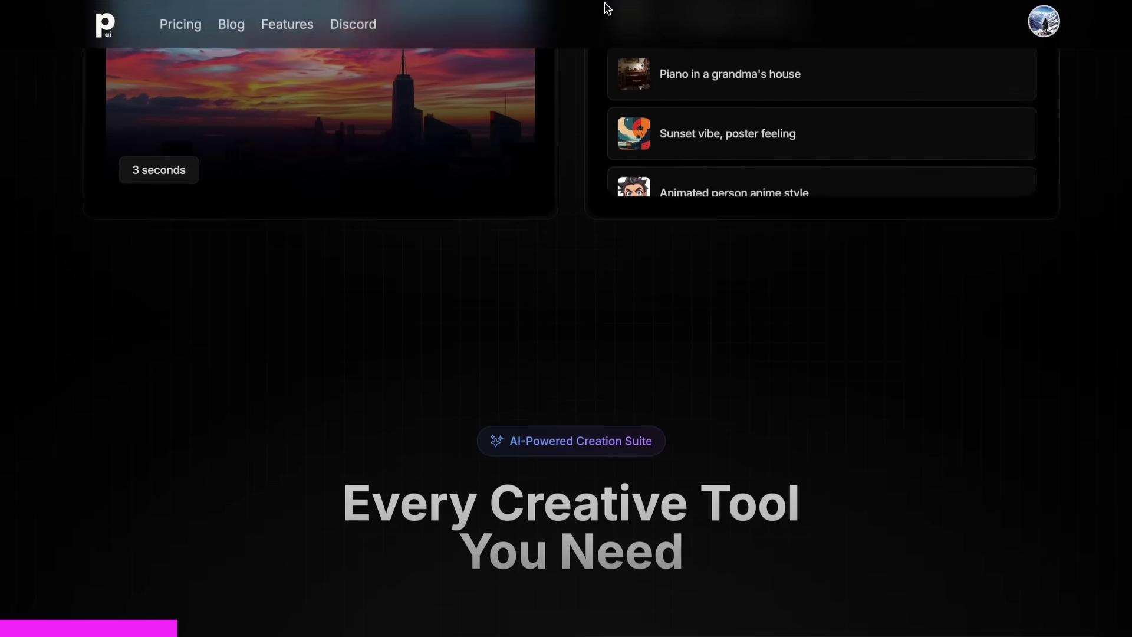
scroll(607, 8, "down", 6)
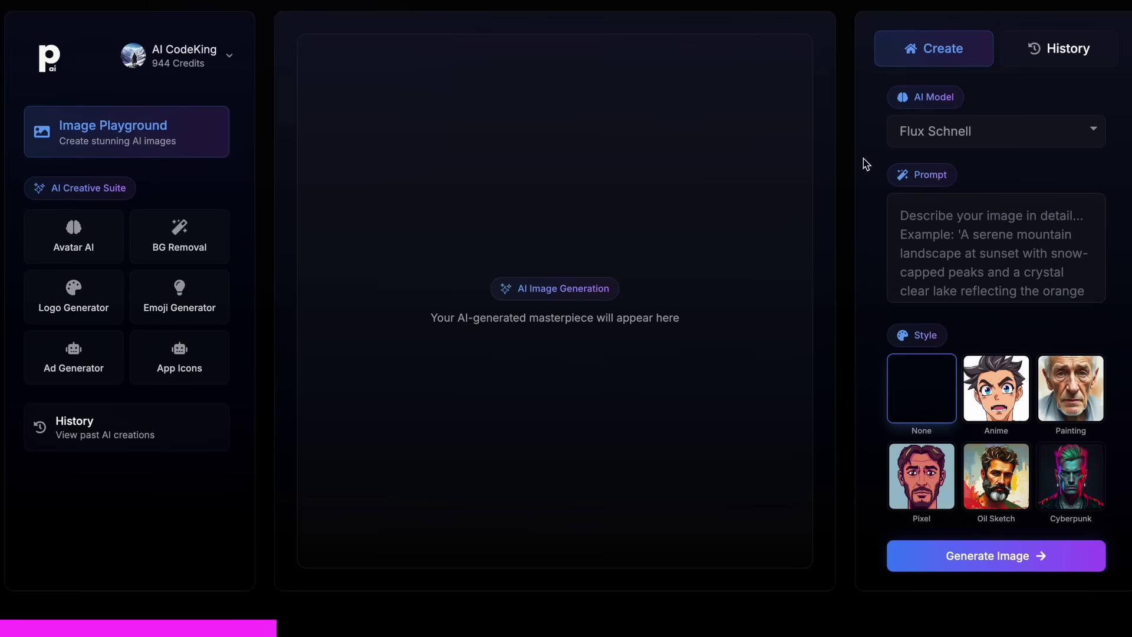
Select Flux Pro as the AI model and submit the prompt 'Generate a happy panda'.
left_click(952, 131)
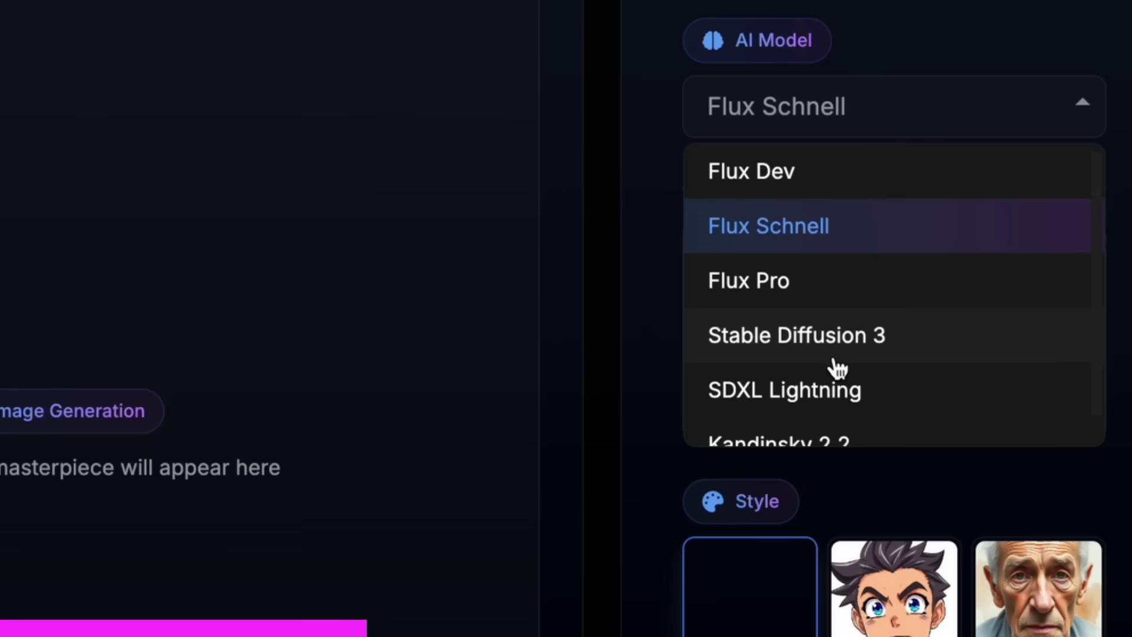
scroll(967, 266, "down", 1)
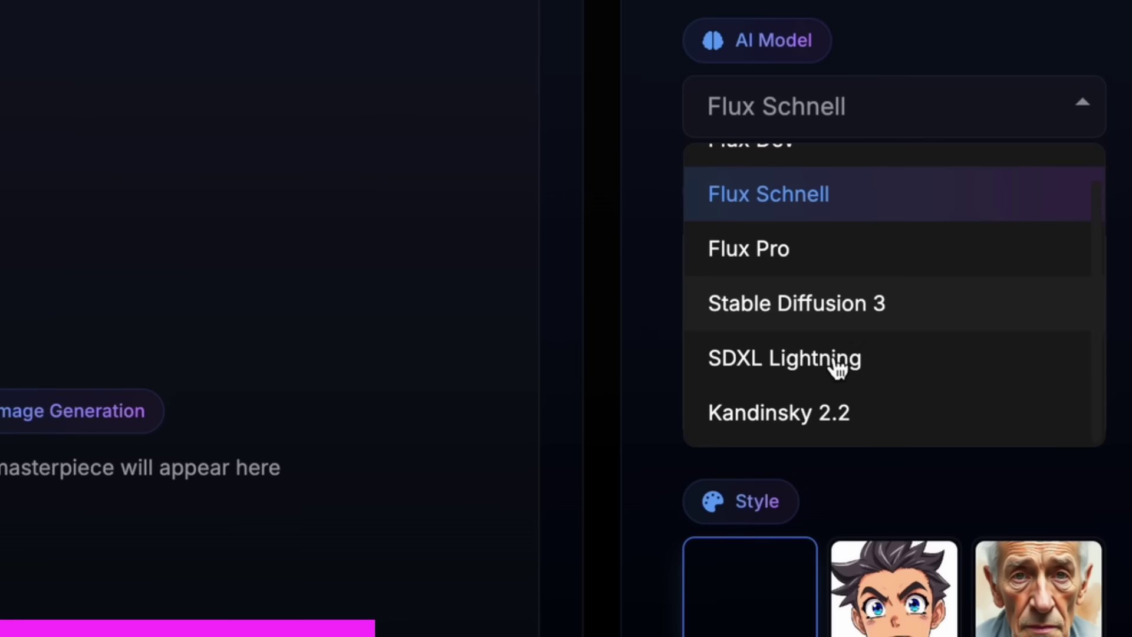
left_click(854, 248)
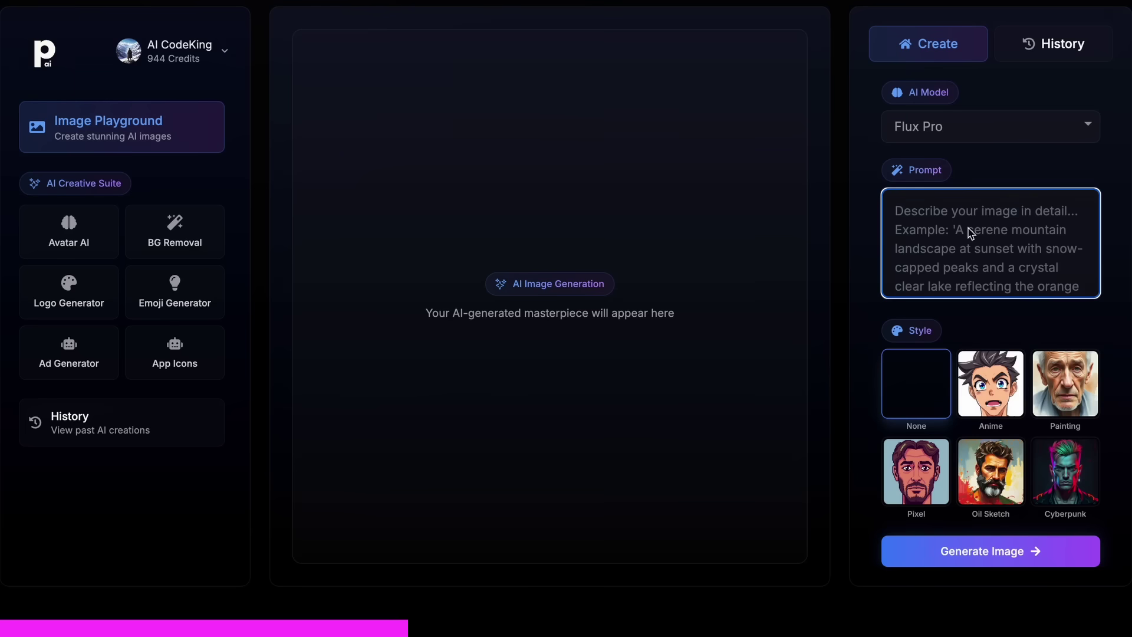
type("Generate a happy panda")
key("Return")
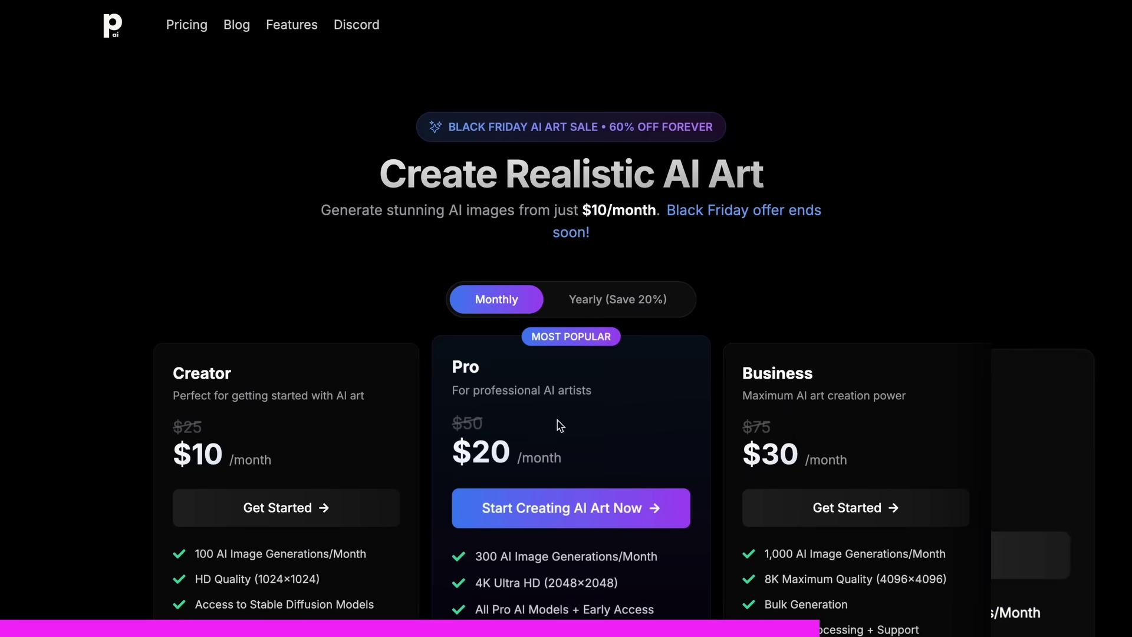
In the pricing section, highlight the Creator plan's $10 /month price, then clear the highlight.
scroll(561, 427, "down", 3)
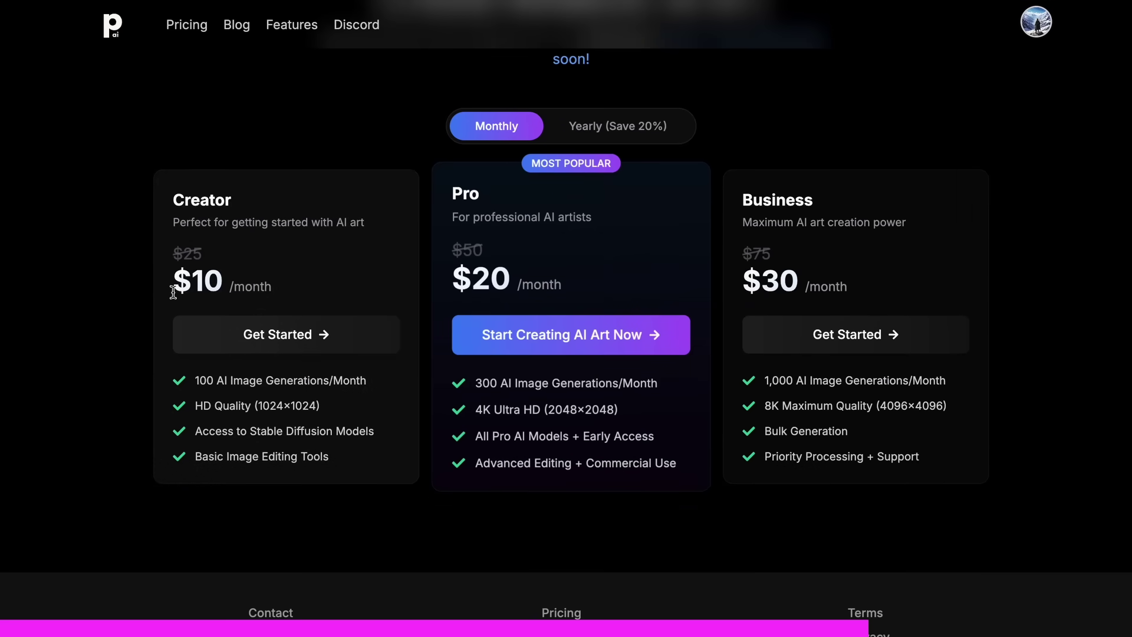
left_click_drag(173, 293, 261, 305)
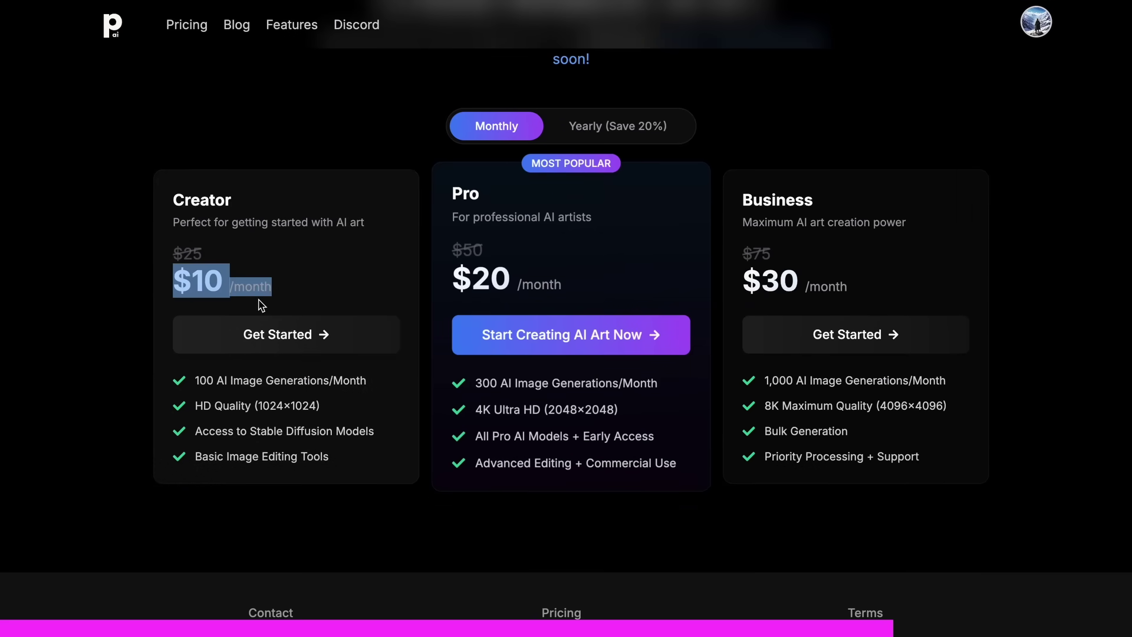
left_click(304, 304)
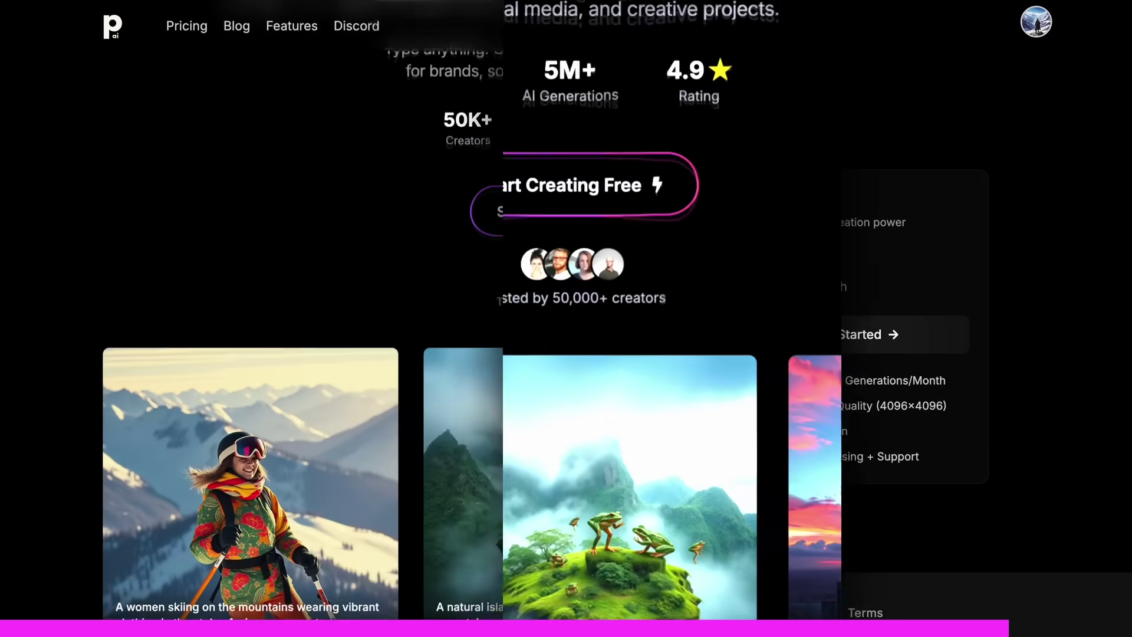
Scroll down the homepage through the features to the creative tools.
scroll(566, 319, "down", 8)
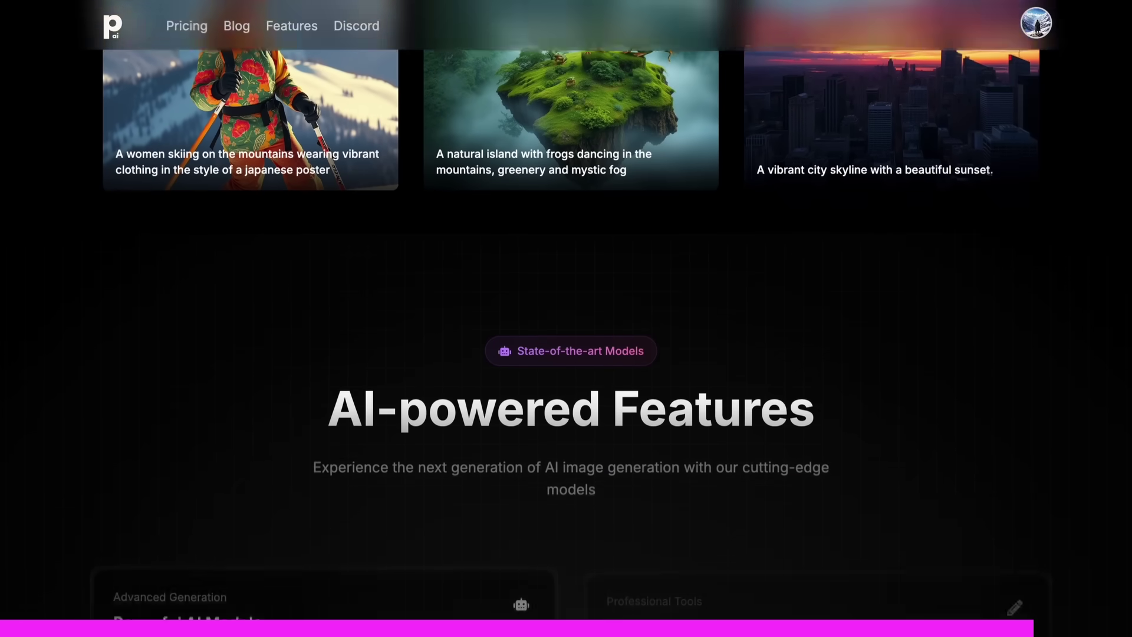
scroll(566, 319, "down", 10)
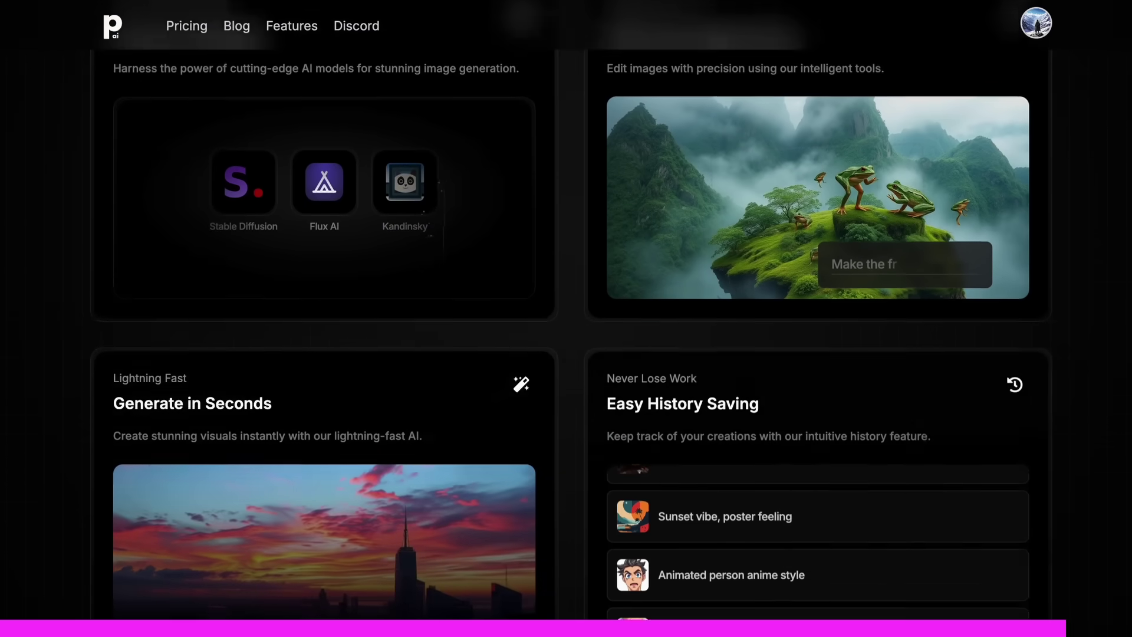
scroll(567, 319, "down", 12)
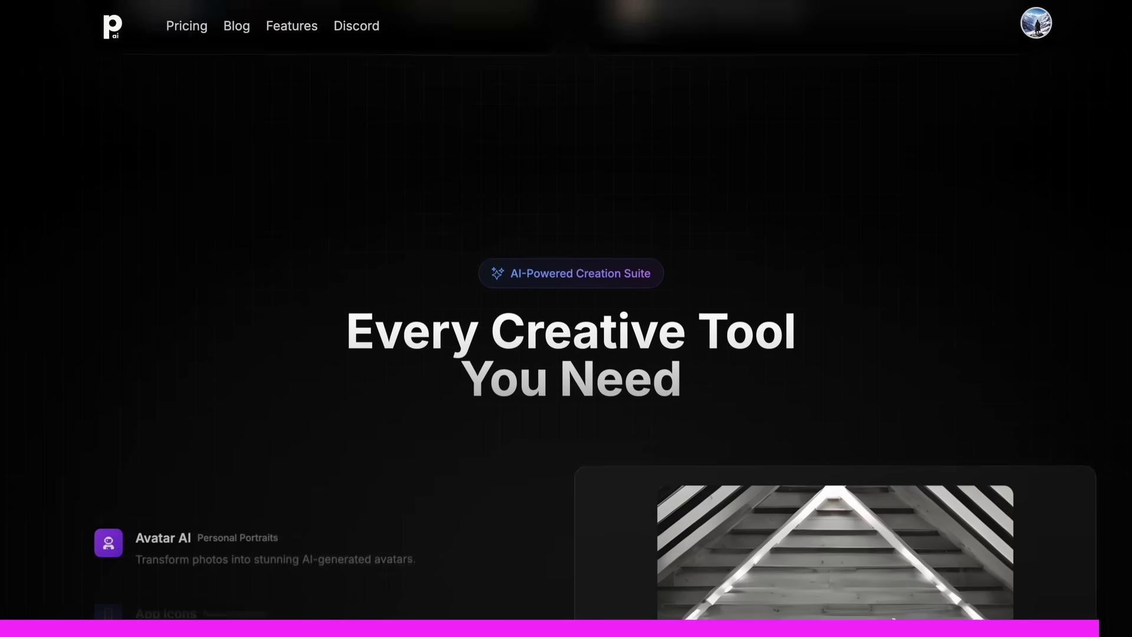
scroll(566, 319, "down", 9)
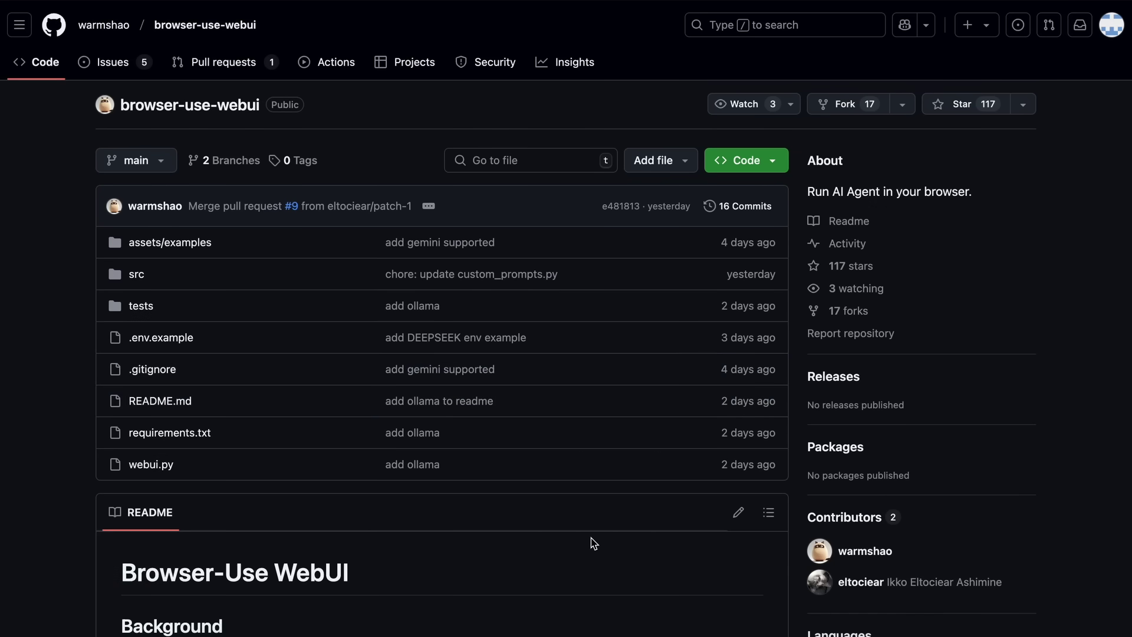
Scroll to the Background section and highlight the 'comprehensive web interface … browser-use functionalities' text.
scroll(594, 543, "down", 6)
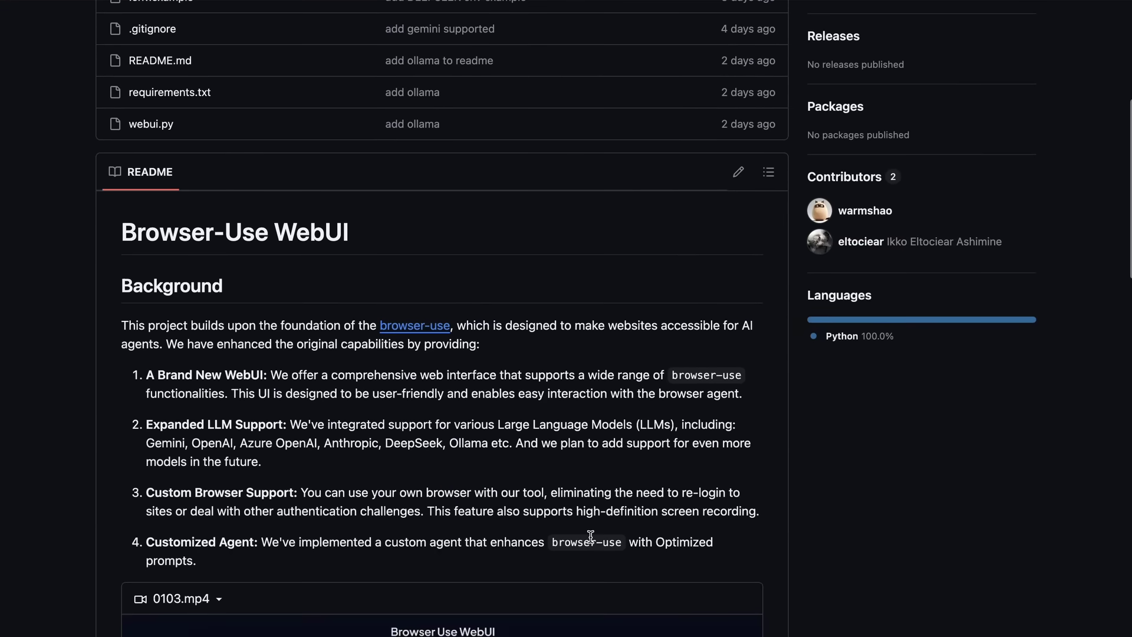
scroll(591, 538, "down", 3)
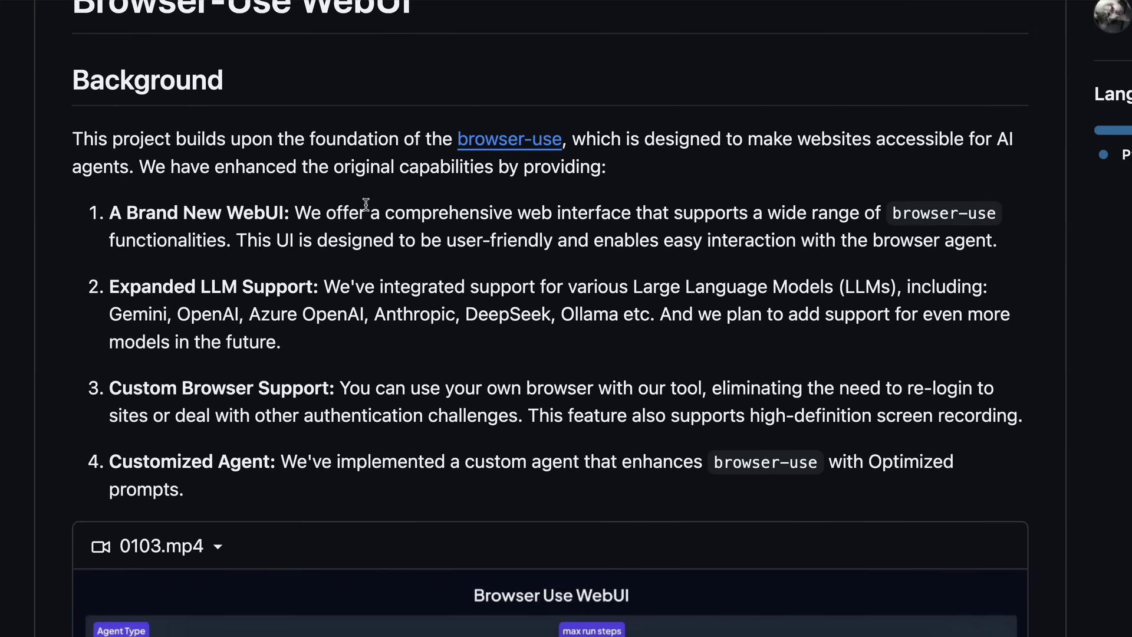
left_click_drag(386, 213, 231, 234)
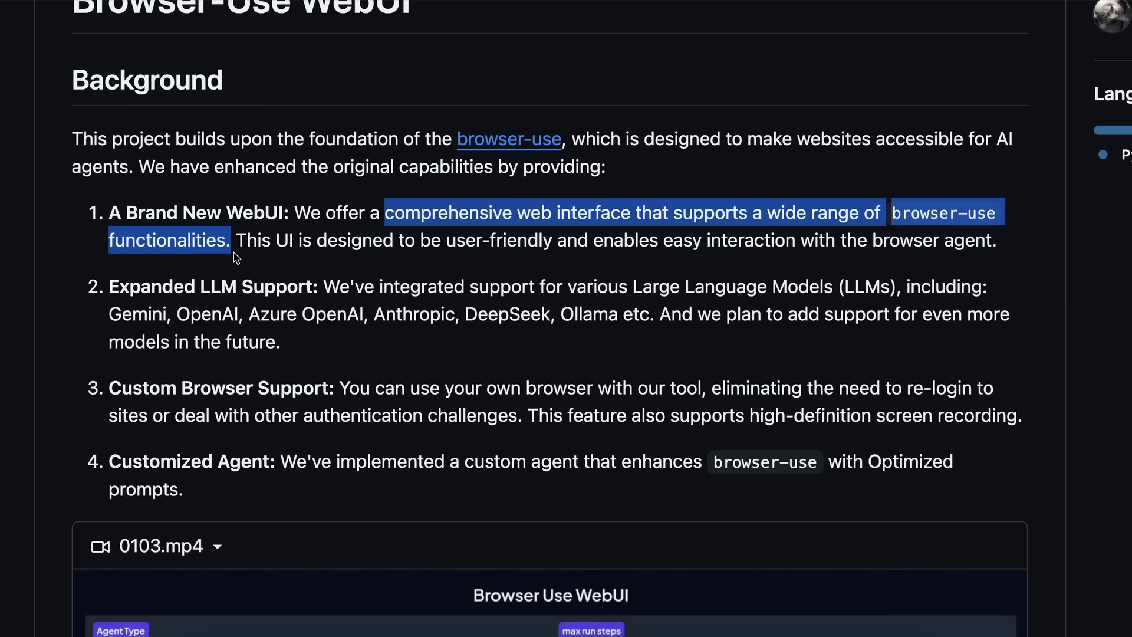
left_click(257, 262)
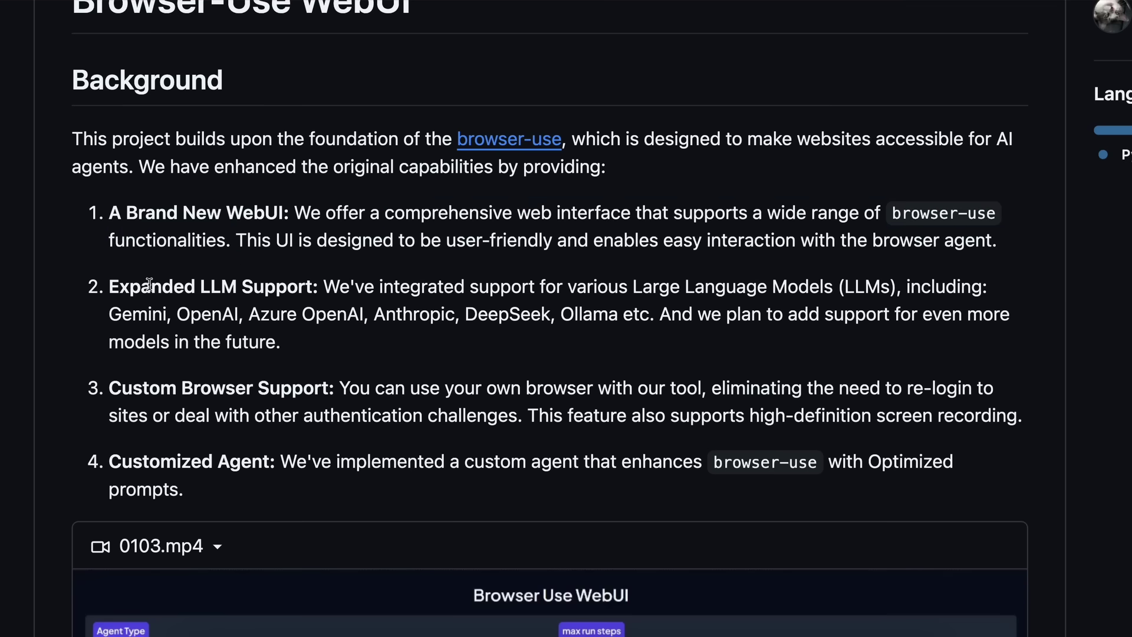
left_click_drag(111, 287, 654, 323)
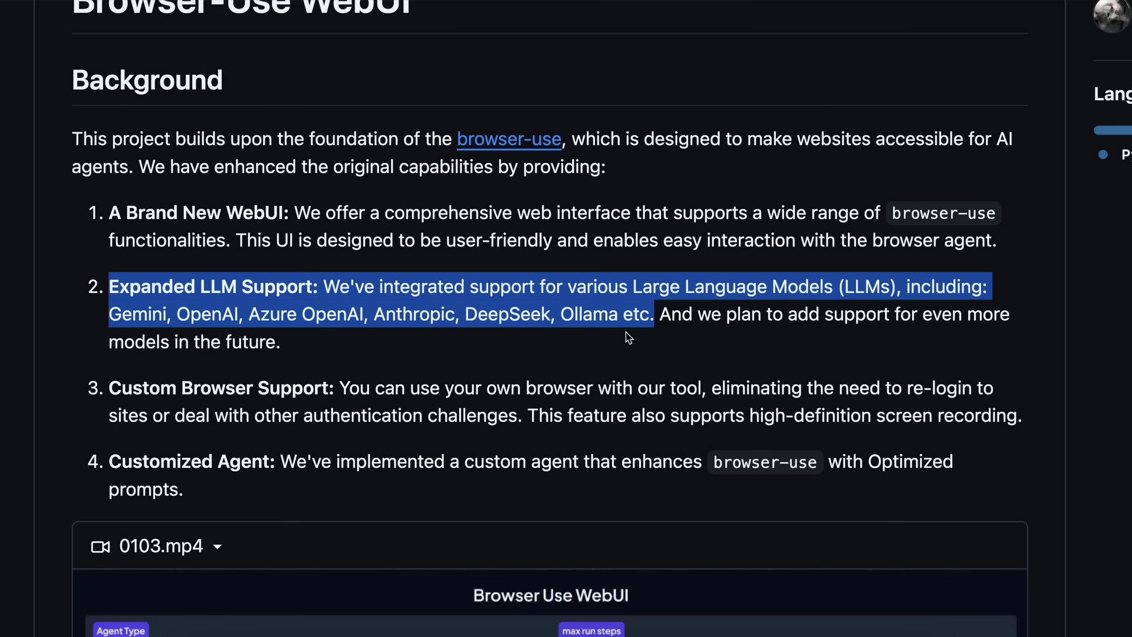
left_click(554, 349)
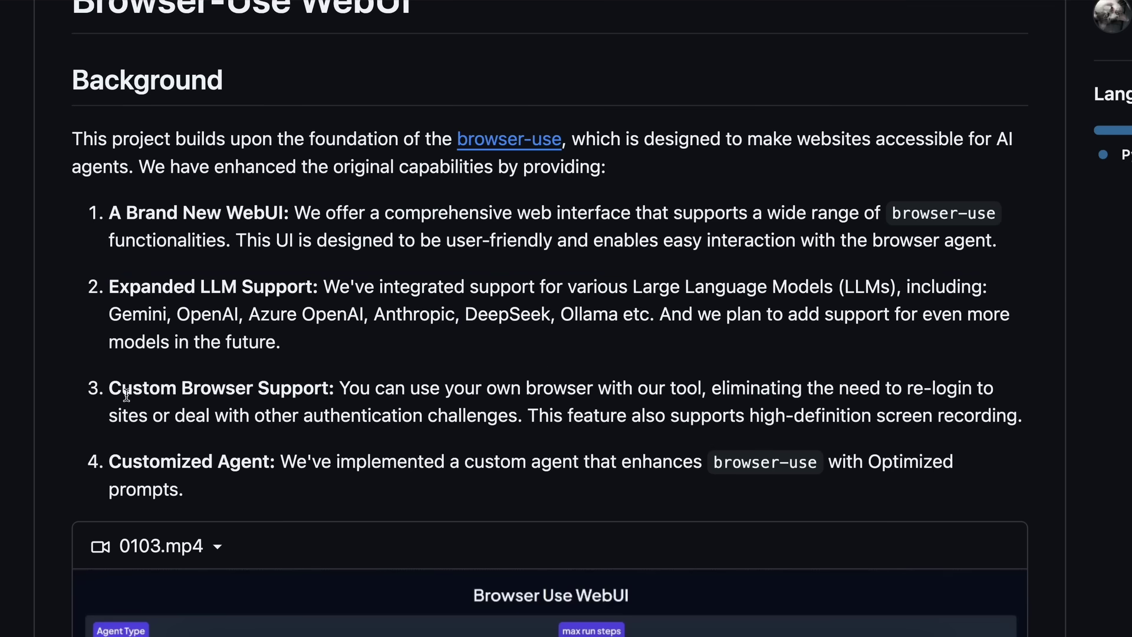
left_click_drag(110, 388, 358, 388)
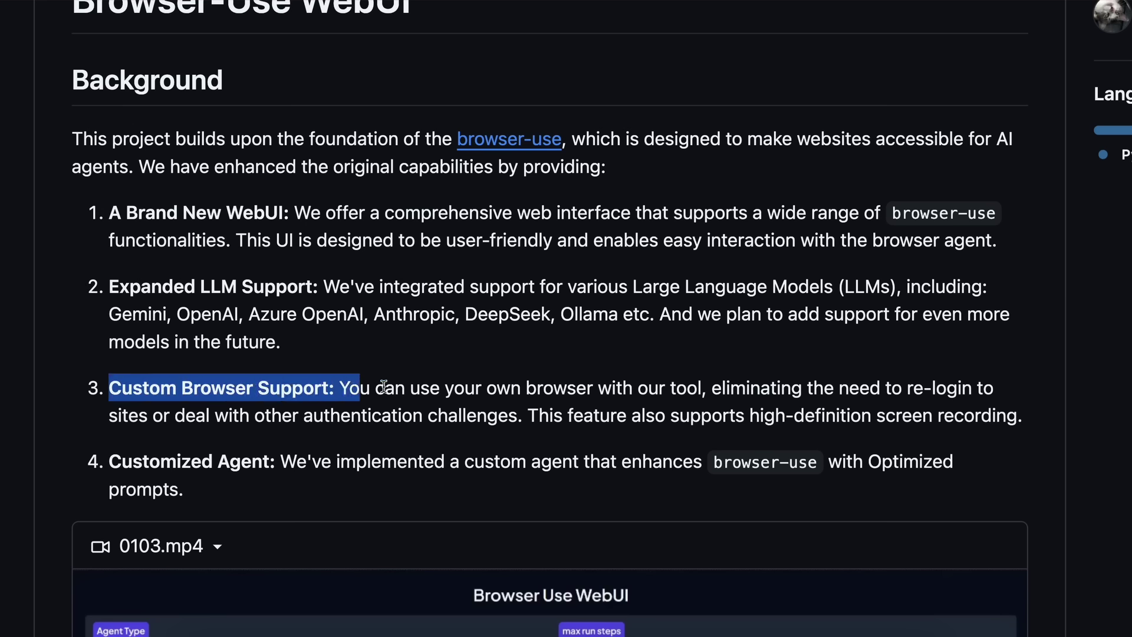
left_click(383, 387)
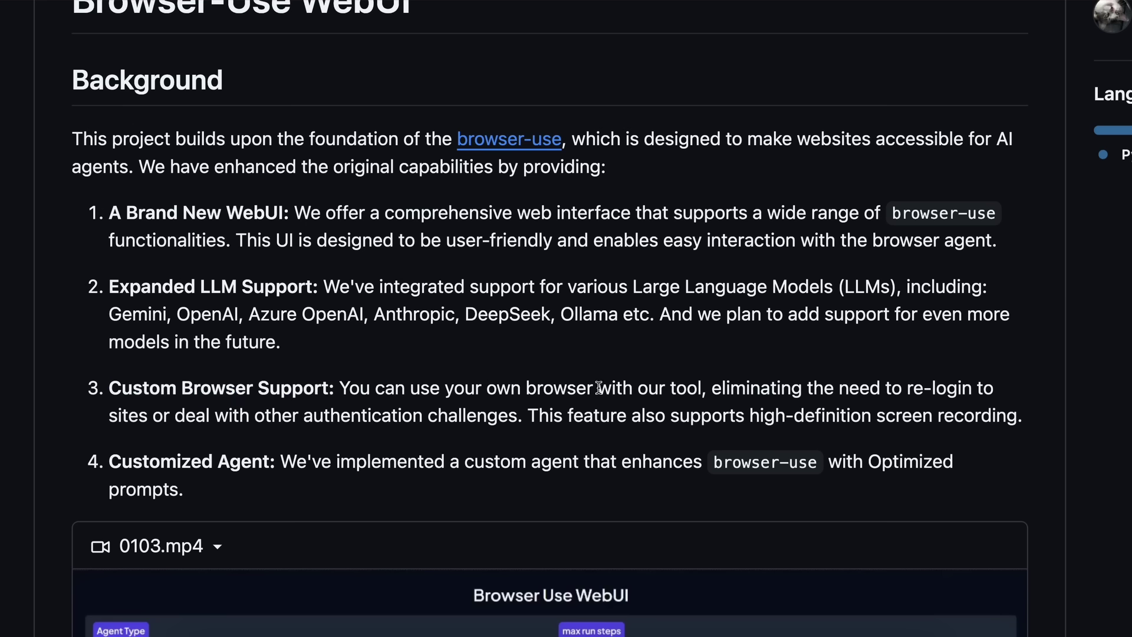
left_click_drag(487, 386, 519, 416)
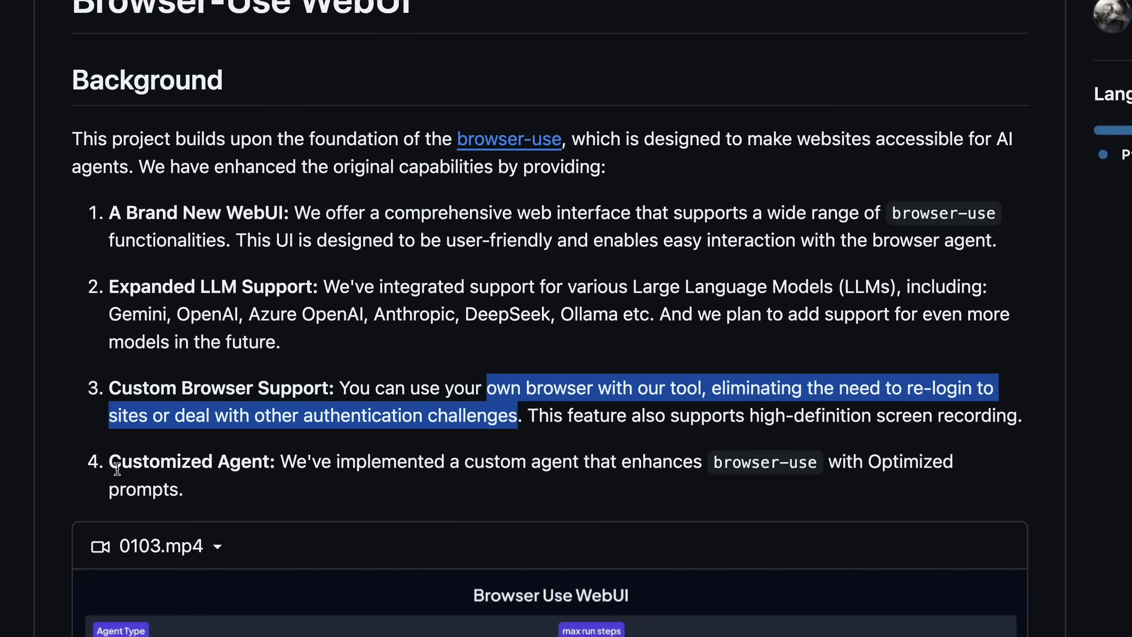
left_click_drag(112, 465, 315, 488)
right_click(314, 464)
left_click(274, 491)
left_click(293, 481)
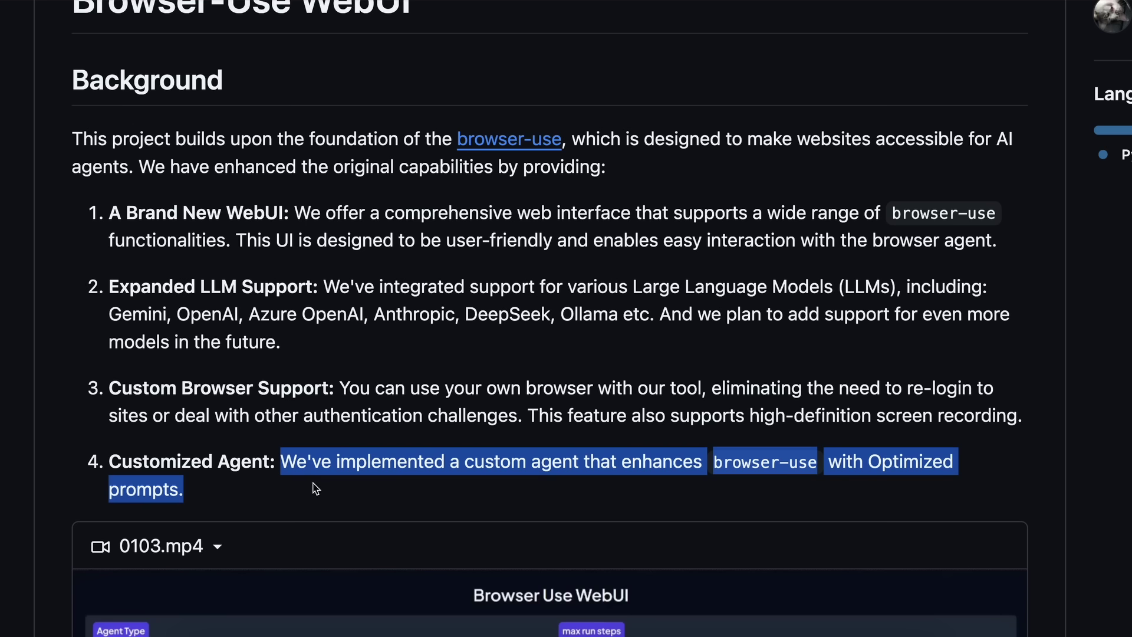
left_click(367, 493)
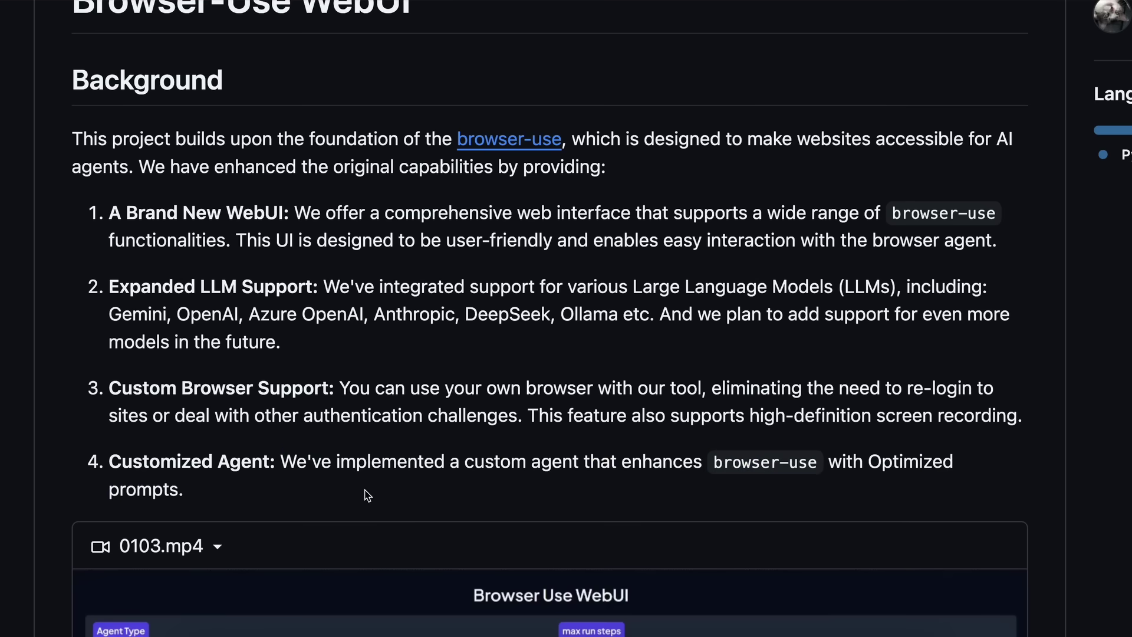
Copy the repository clone URL, git clone it, and cd into browser-use-webui.
scroll(366, 496, "down", 1)
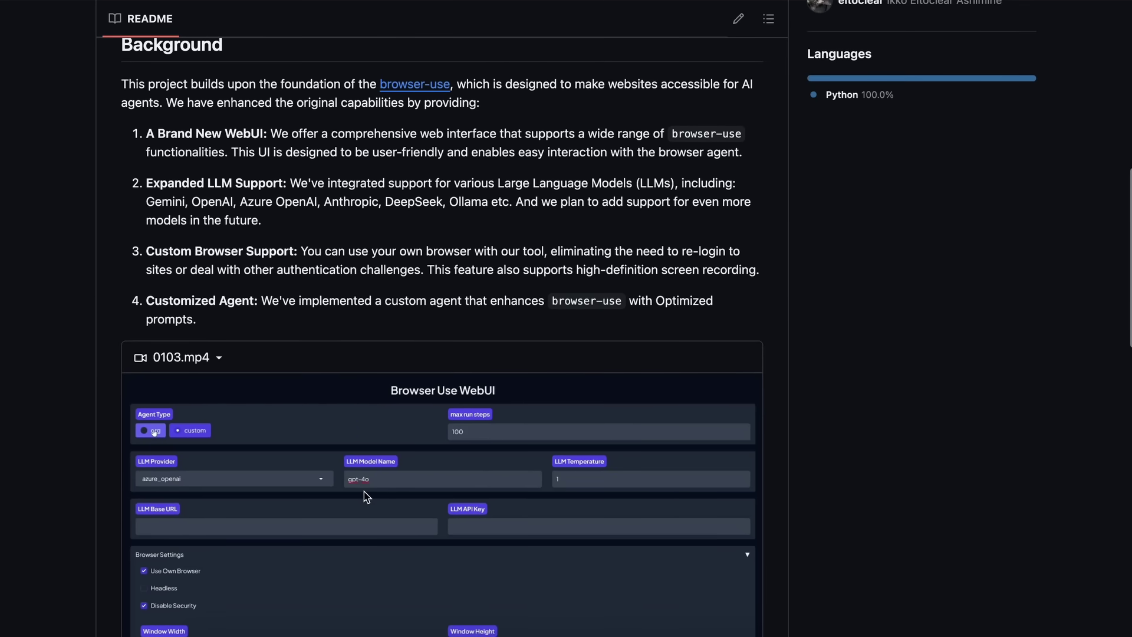
scroll(405, 425, "up", 10)
left_click(746, 161)
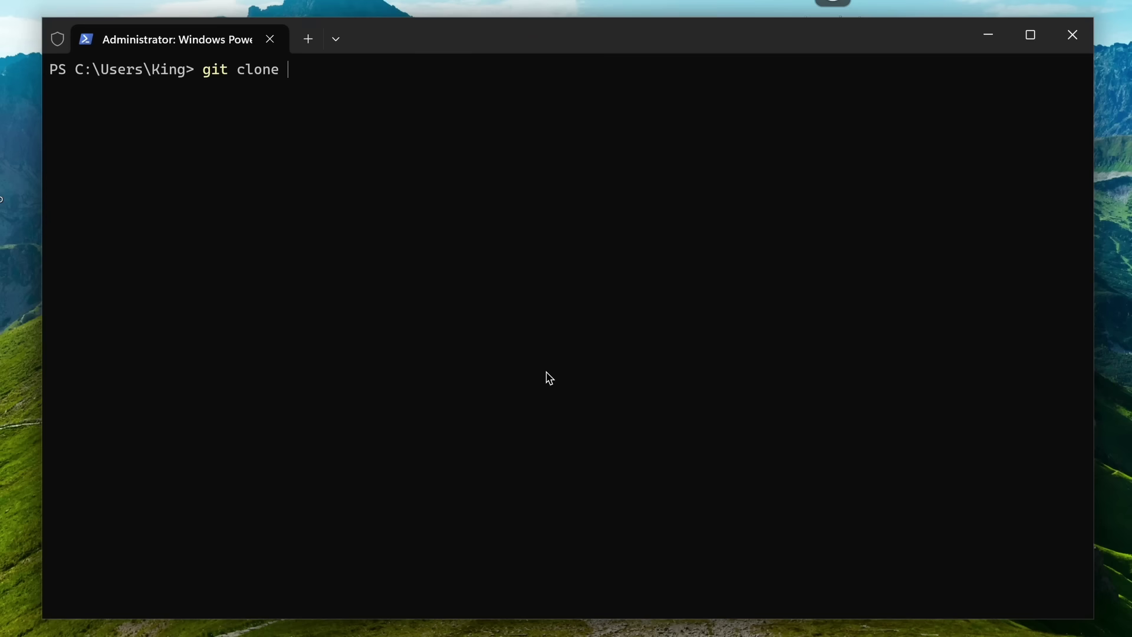
type("https://github.com/warmshao/browser-use-webui.git")
key("Return")
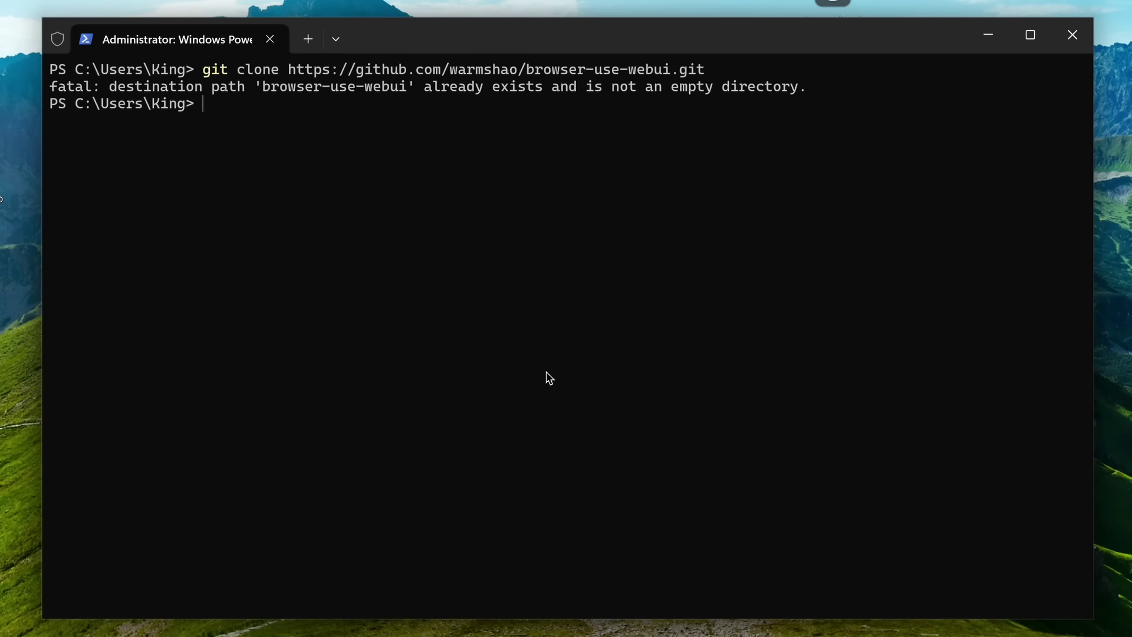
type("cd browser-use-webui")
key("Return")
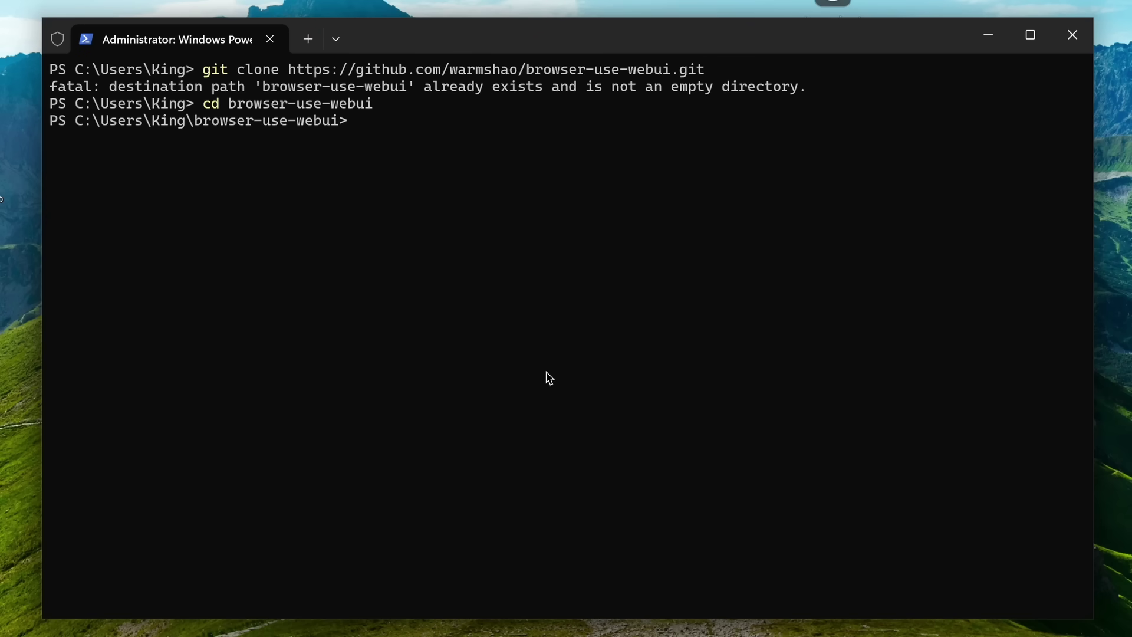
Clear the terminal, then run pip install browser-use and playwright install.
key("ctrl+l")
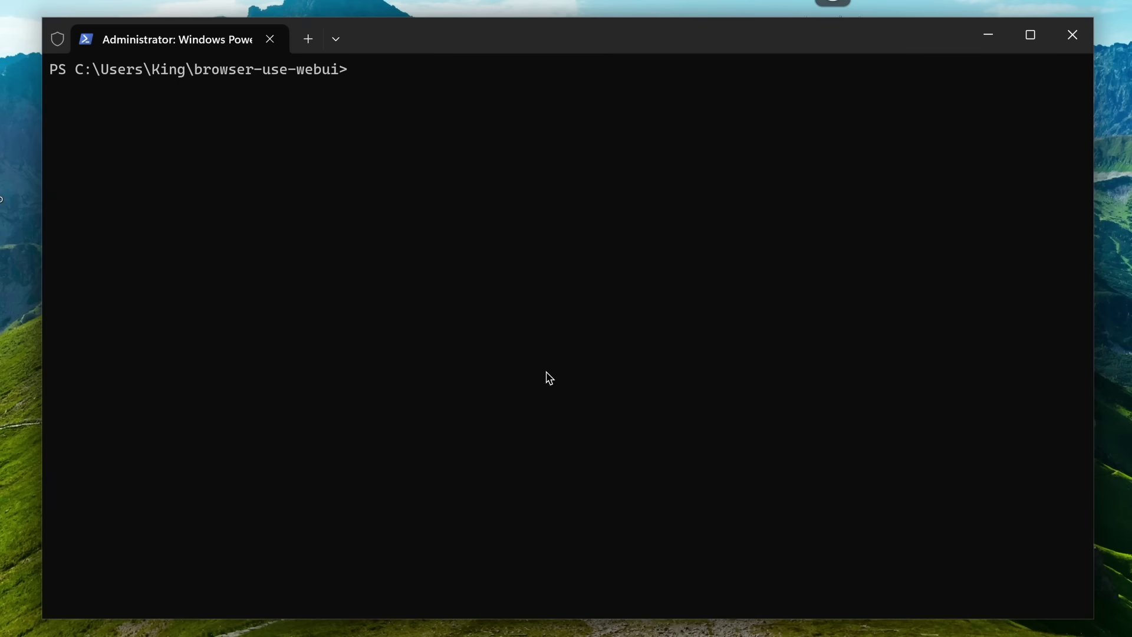
type("pip install browser-use")
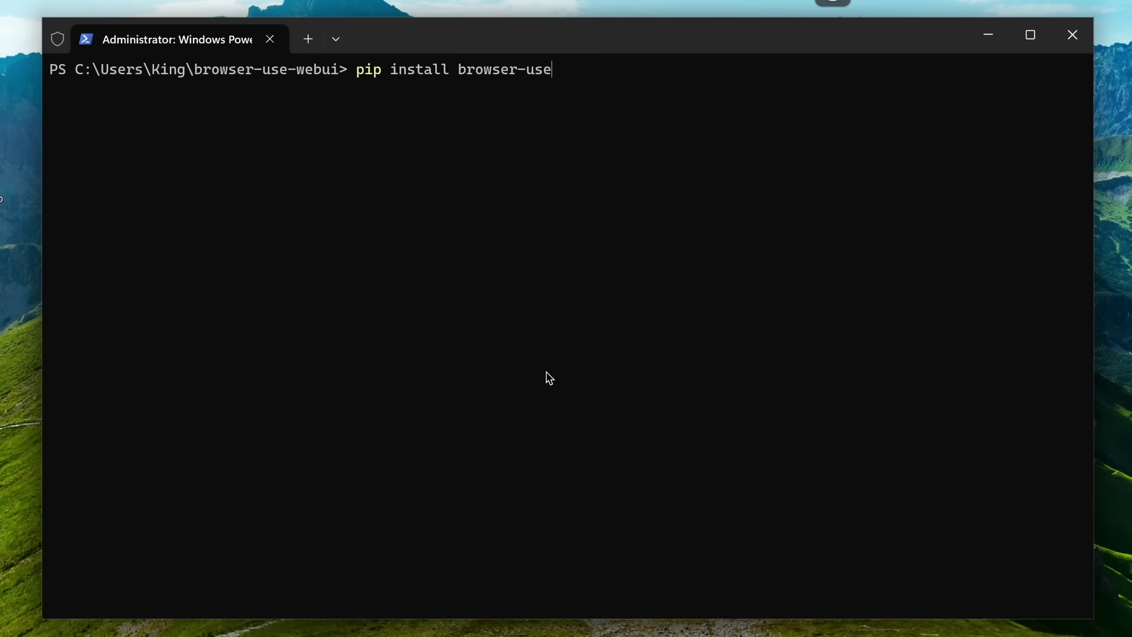
key("Return")
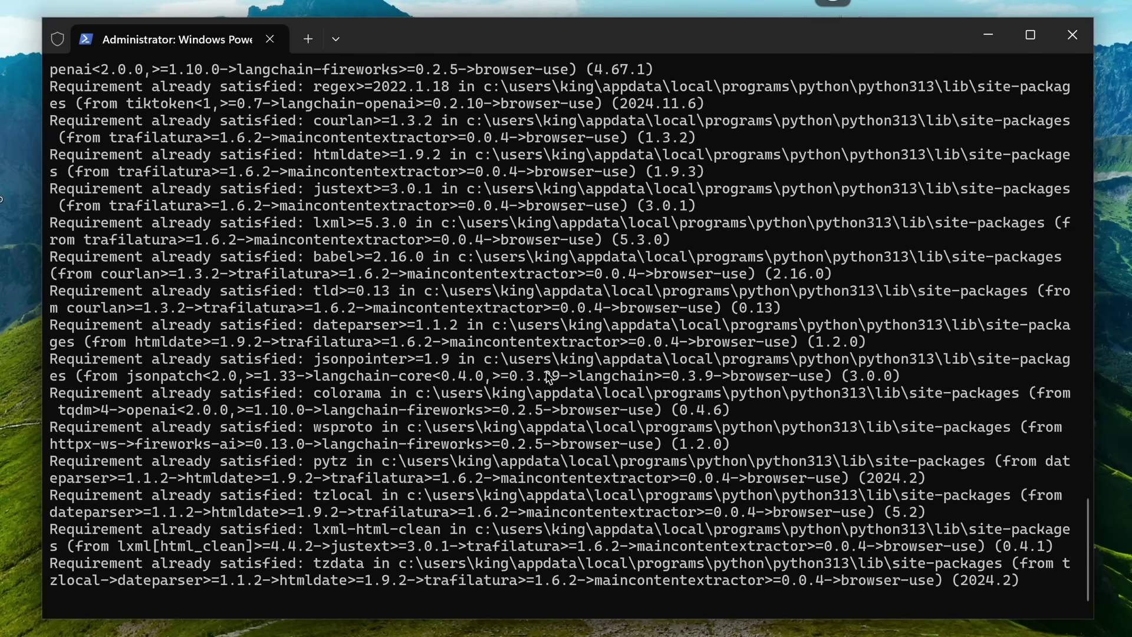
type("ht install")
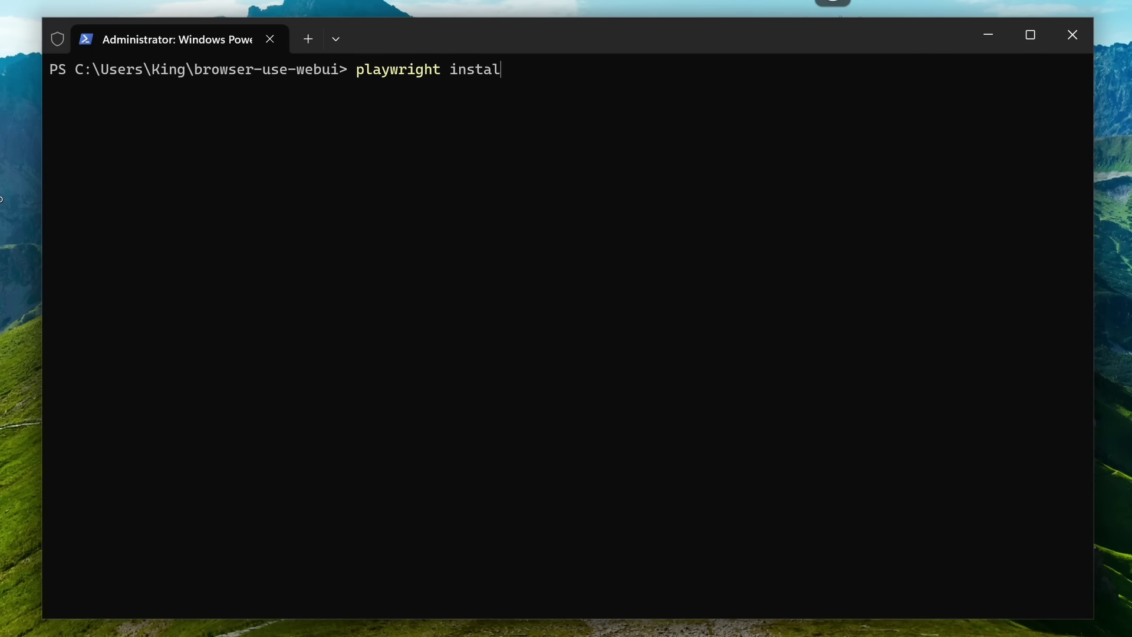
key("Return")
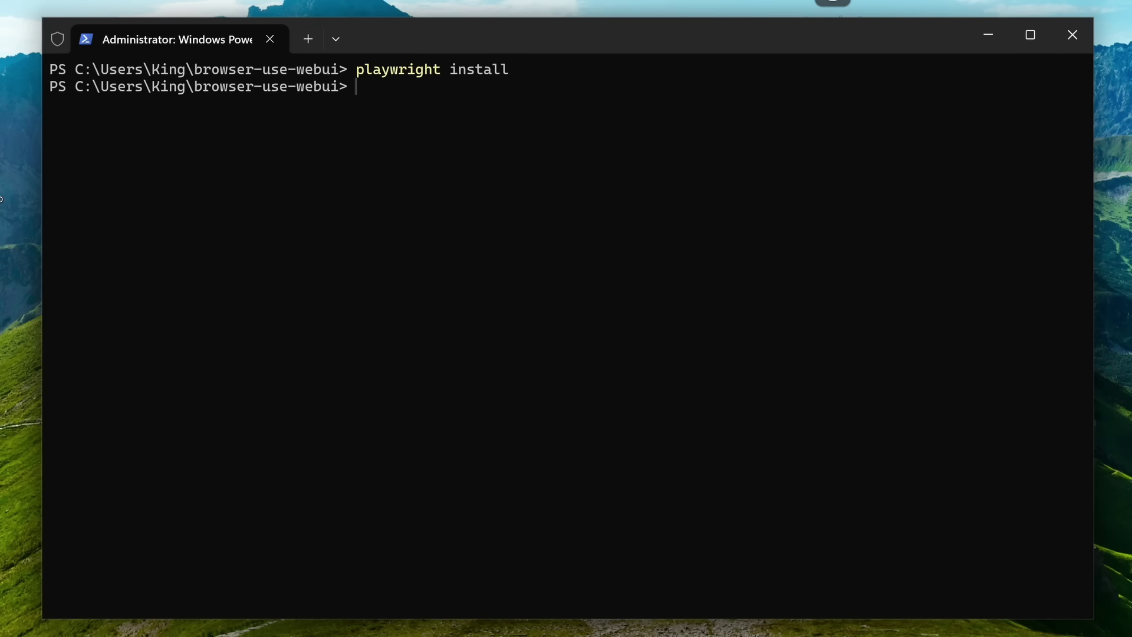
Clear the screen with cls and run pip install -r requirements.txt.
type("cls")
key("Return")
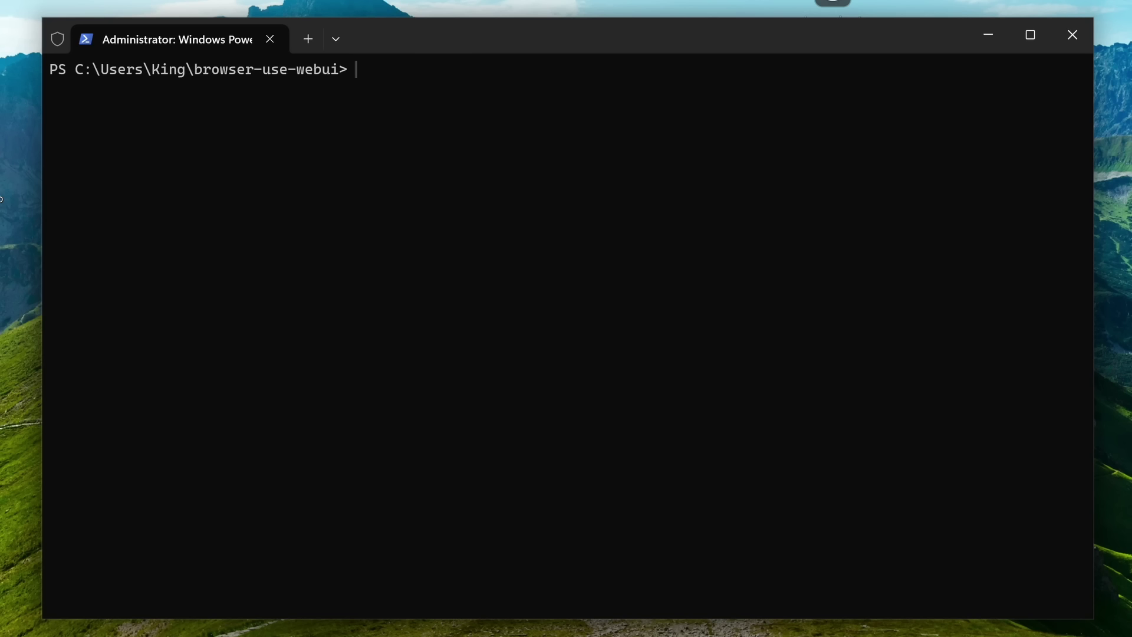
type("pip install -r requirements.tx")
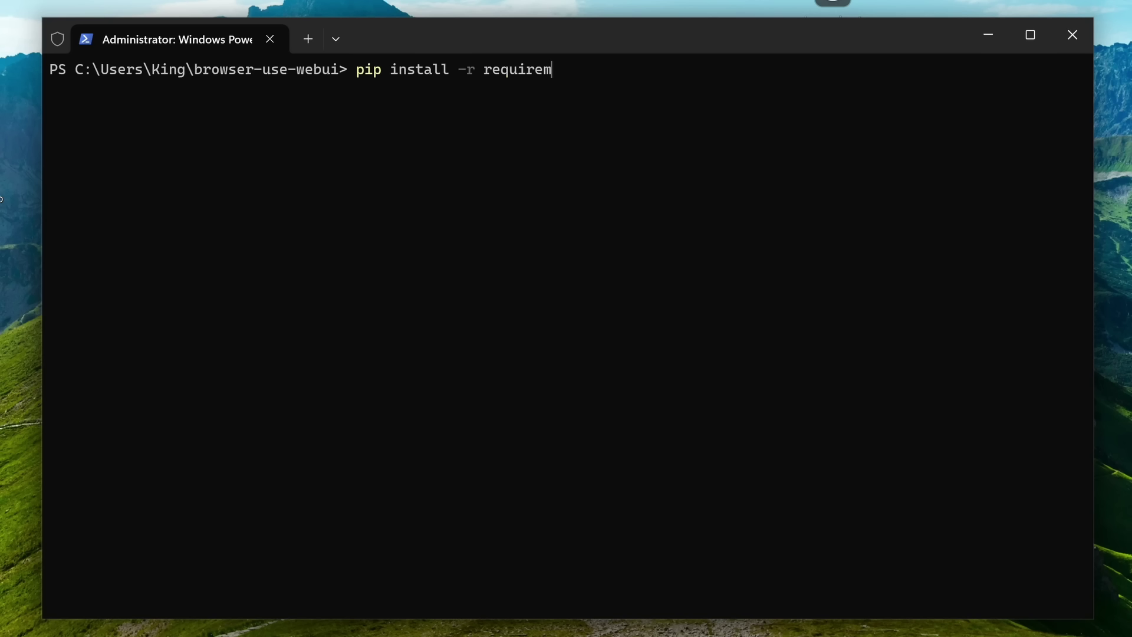
type("t")
key("Return")
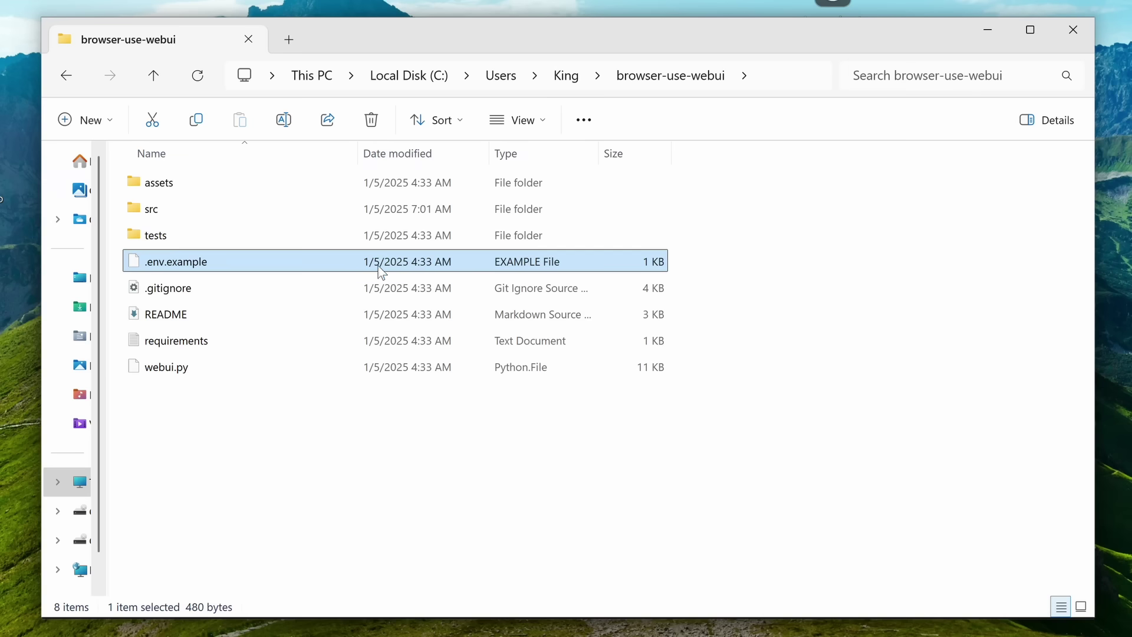
Rename .env.example to .env, confirm the extension change, and open .env in Notepad.
right_click(337, 265)
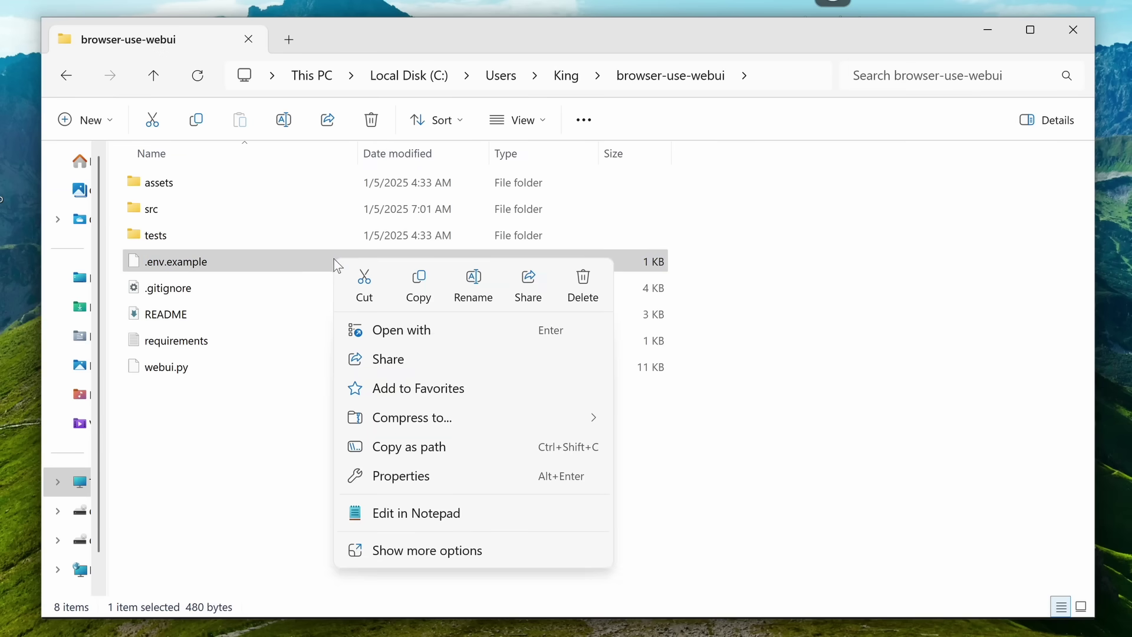
left_click(490, 284)
key("End")
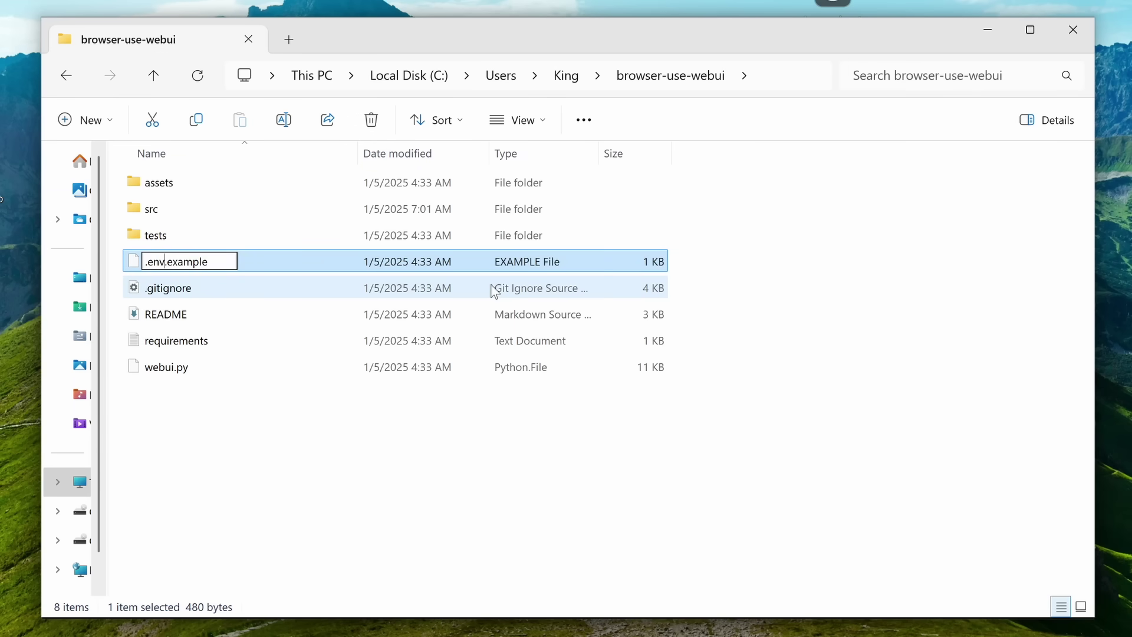
key("shift+Right")
key("shift+Right")
key("shift+Right")
key("shift+Right")
key("shift+Right")
key("shift+Right")
key("shift+Right")
key("shift+Right")
key("Delete")
key("Return")
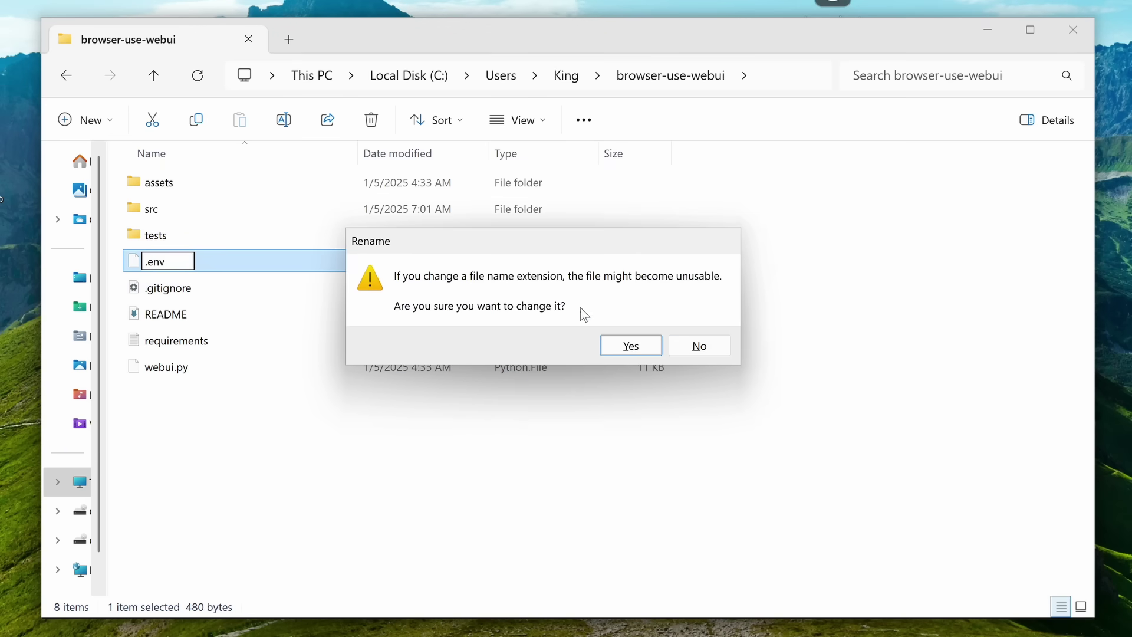
left_click(620, 344)
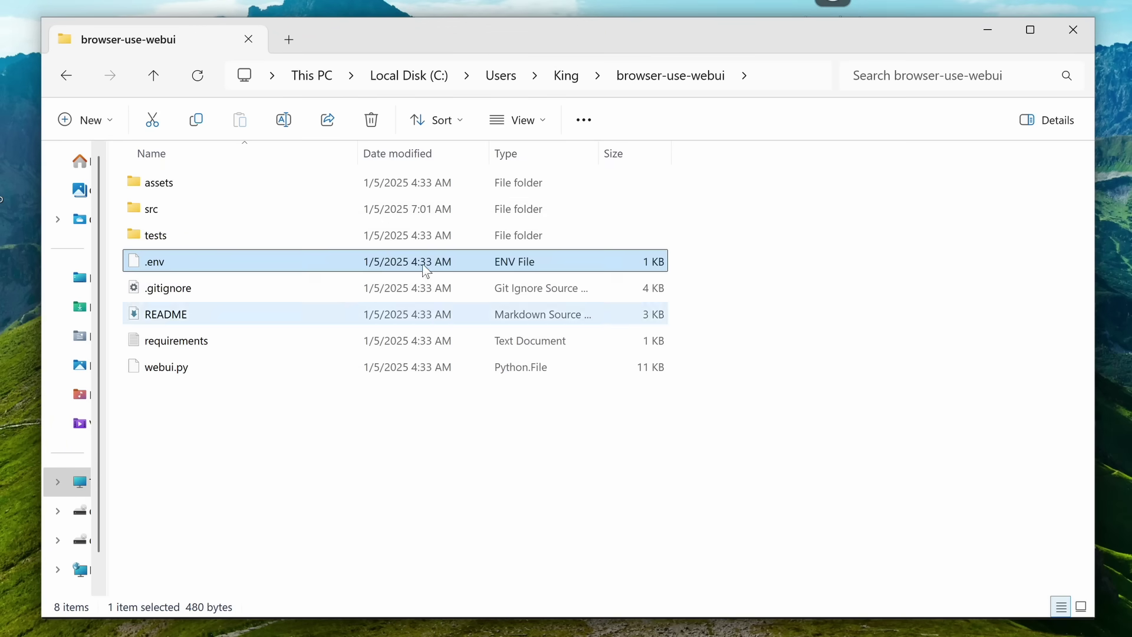
right_click(351, 264)
left_click(413, 512)
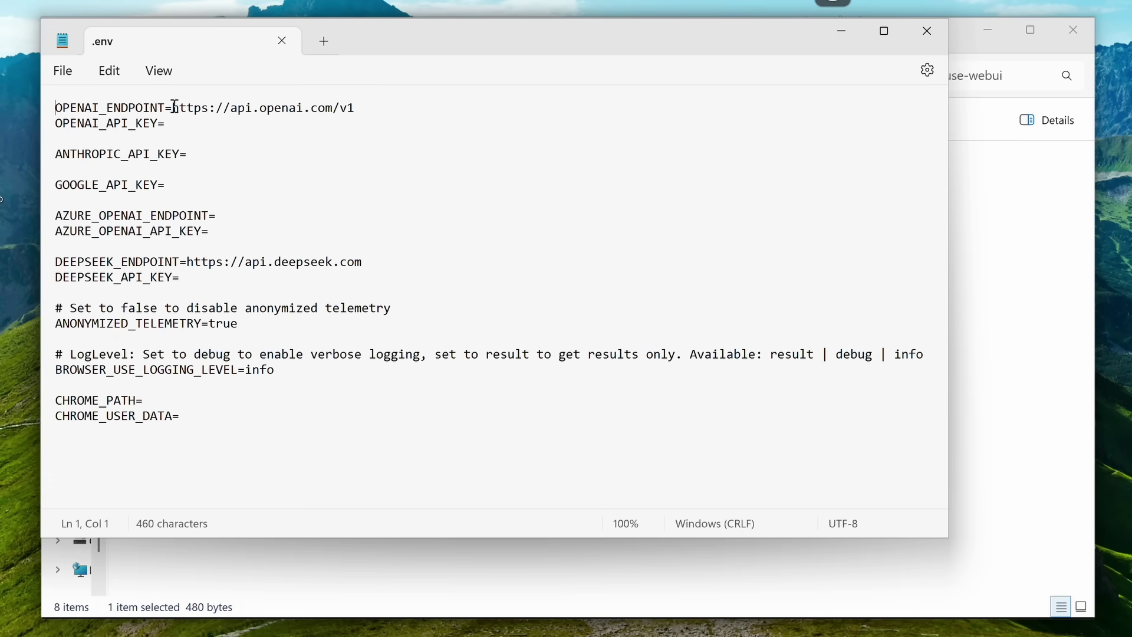
Enter placeholder API key values after DEEPSEEK_API_KEY= and GOOGLE_API_KEY=.
left_click(195, 286)
type("my-api-key")
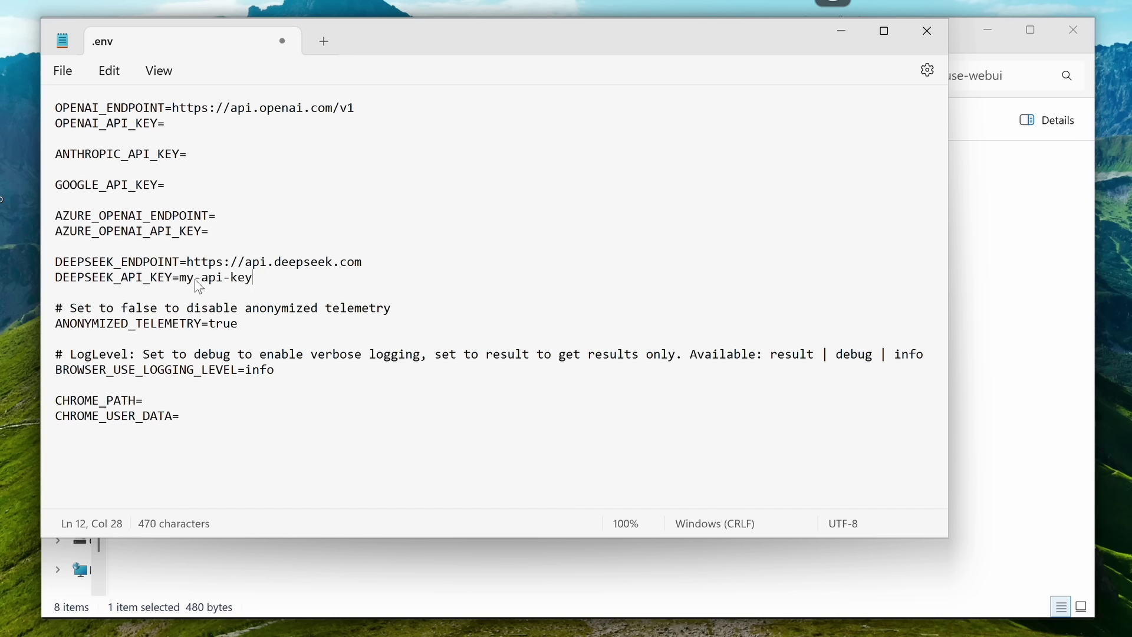
left_click(208, 186)
type("my")
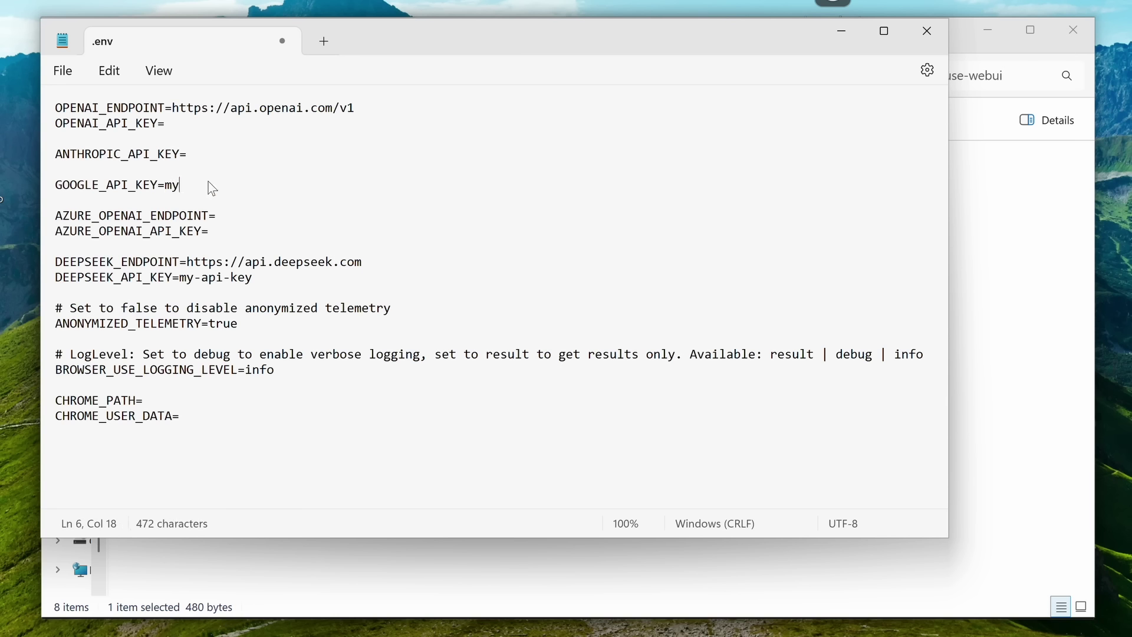
type("-api-key")
Highlight the DEEPSEEK_ENDPOINT line and its URL, then clear the selection.
left_click_drag(185, 262, 370, 261)
key("shift+Home")
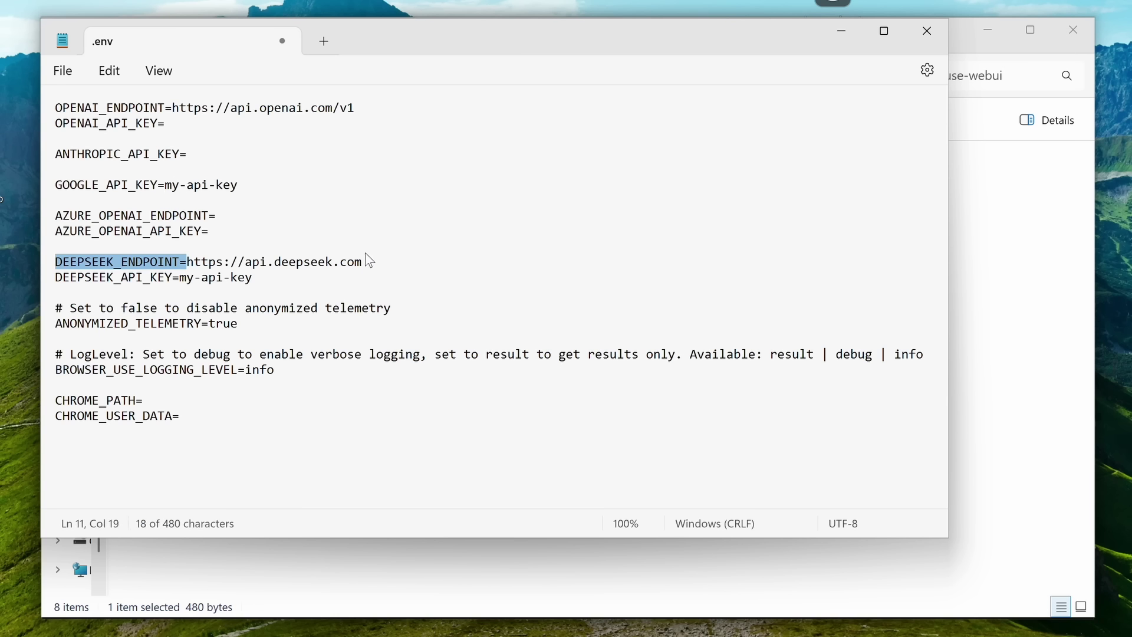
key("shift+End")
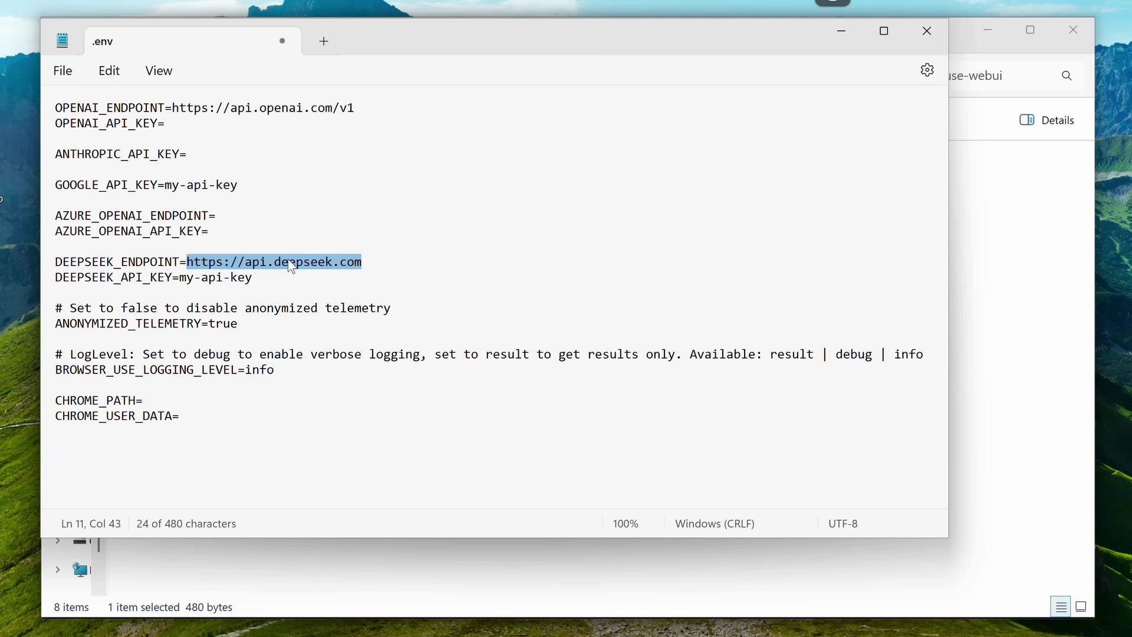
left_click(297, 277)
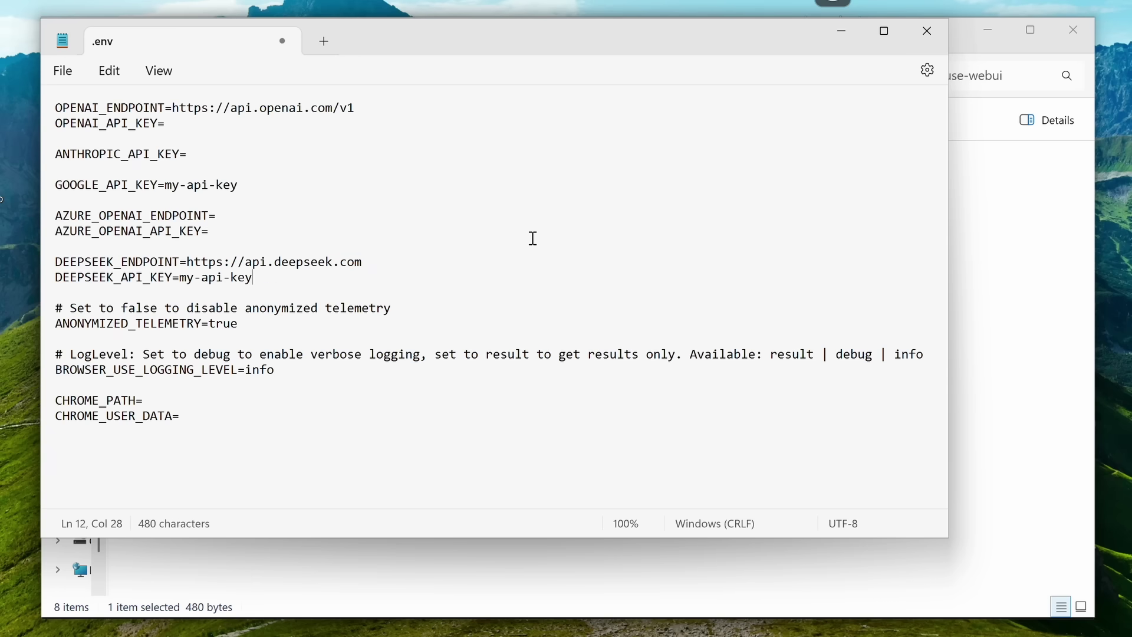
Return to PowerShell and paste the python webui.py --ip 127.0.0.1 --port 7788 launch command.
key("alt+Tab")
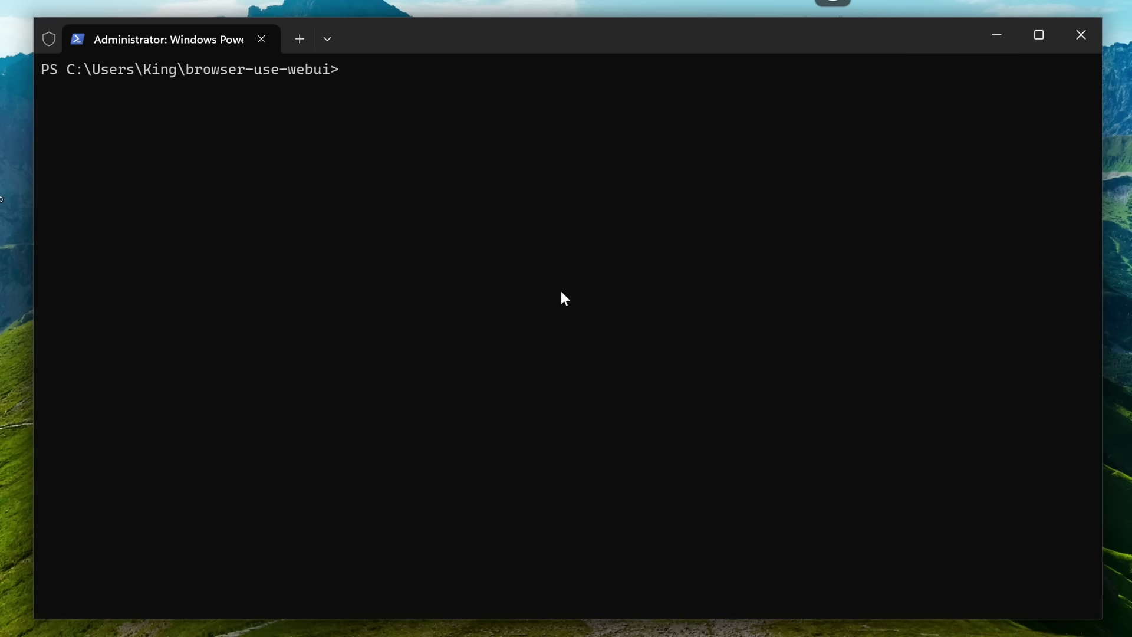
type("python webui.py --ip 127.0.0.1 --port 7788")
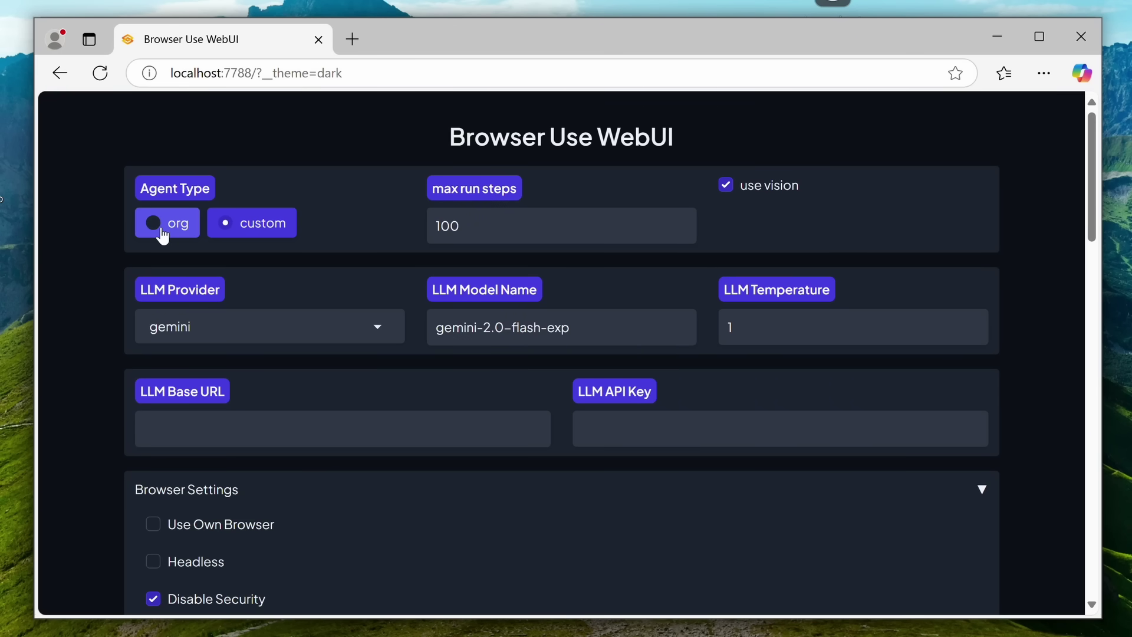
Switch Agent Type to org and back to custom, then select the max run steps field.
left_click(163, 233)
left_click(238, 235)
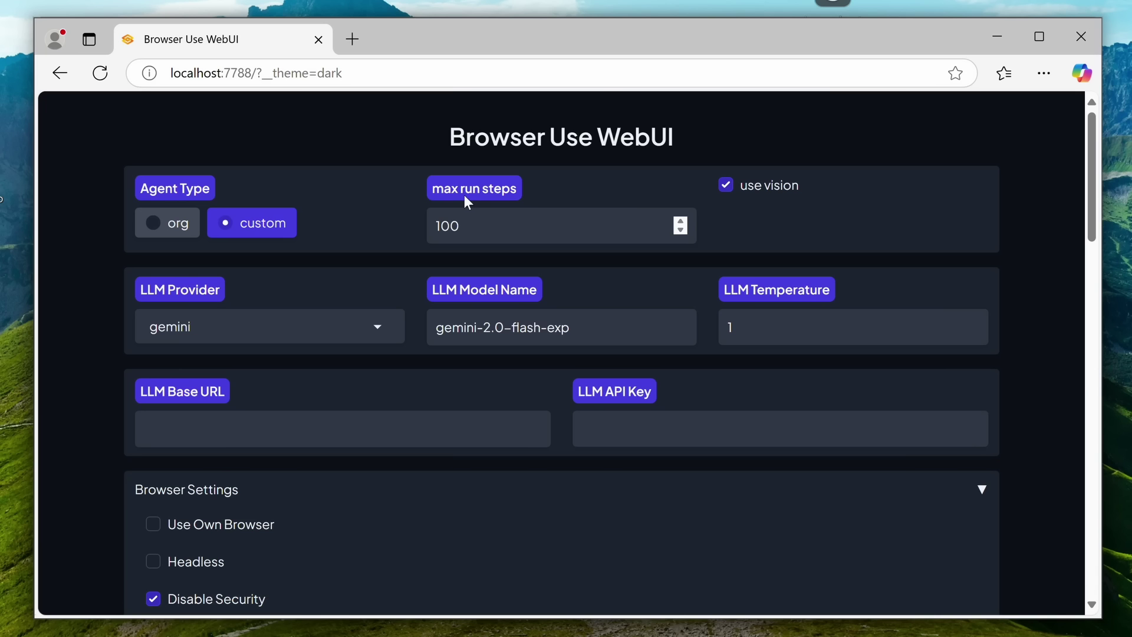
left_click(470, 229)
Toggle use vision off, on and off again, leaving it unchecked.
left_click(786, 196)
left_click(786, 197)
left_click(774, 195)
Choose deepseek as the LLM provider and enter deepseek-chat as the model name.
left_click(212, 330)
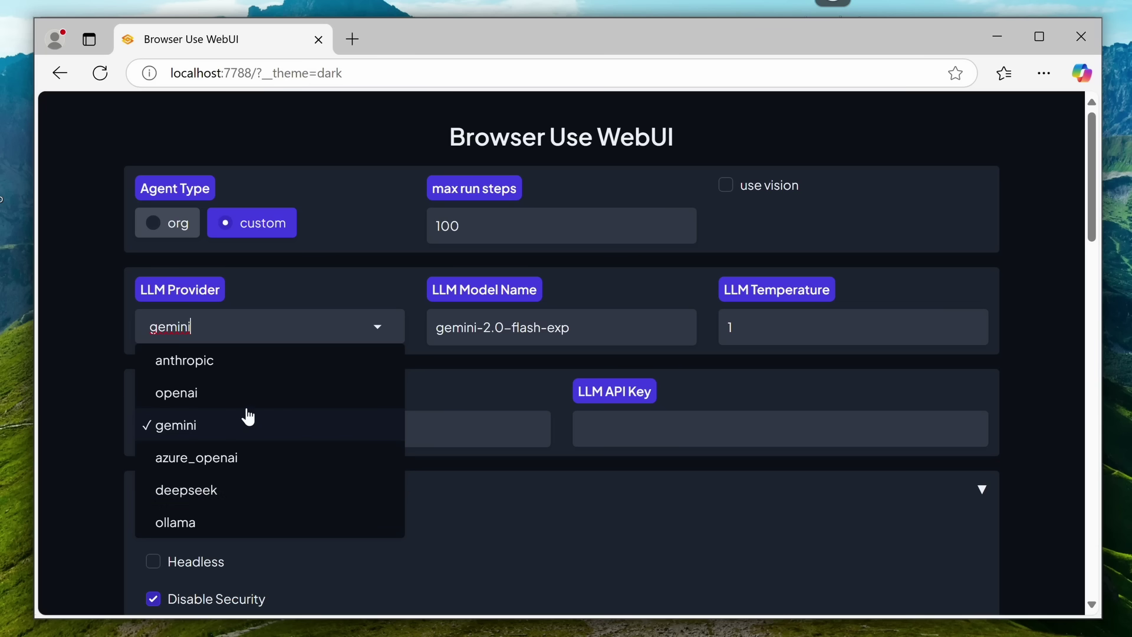
left_click(254, 487)
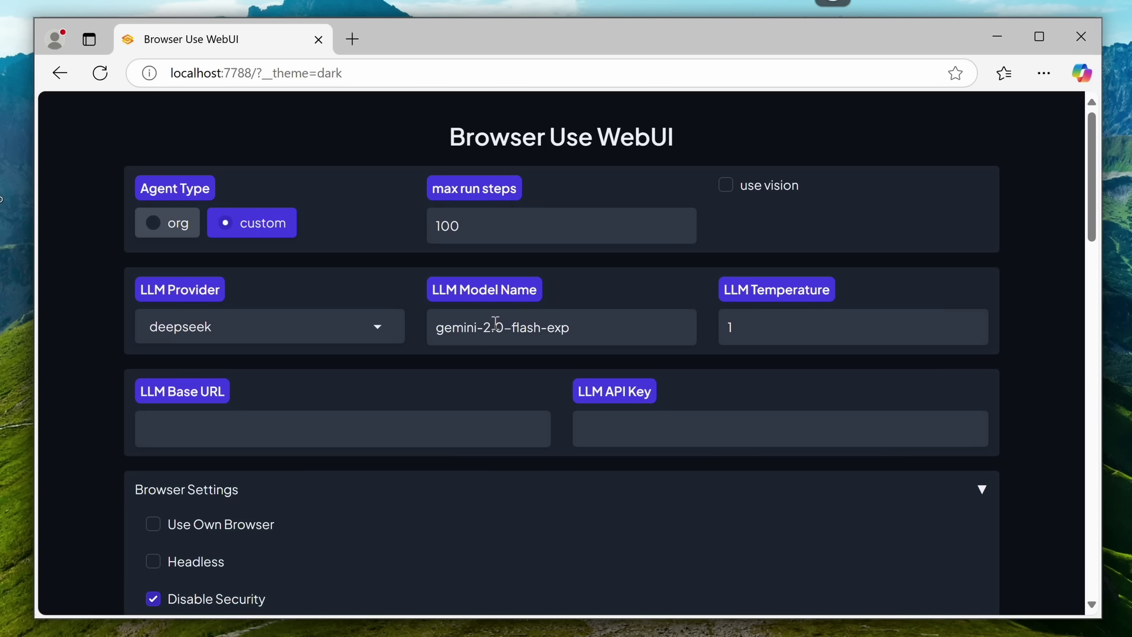
type("deepse")
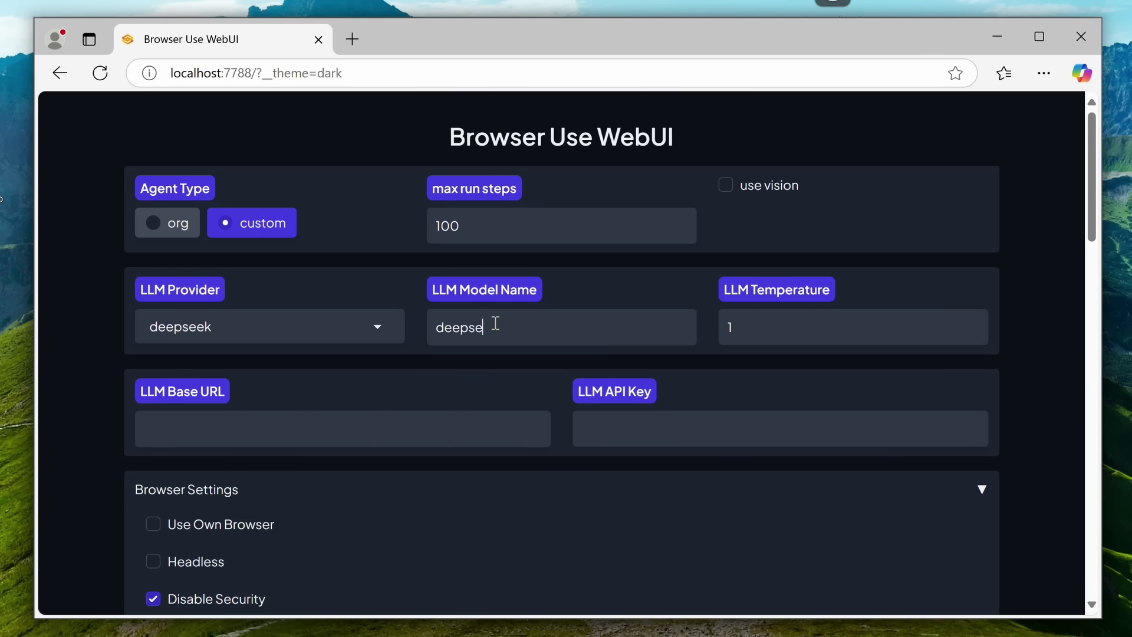
type("ek-chat")
left_click(612, 429)
left_click(493, 432)
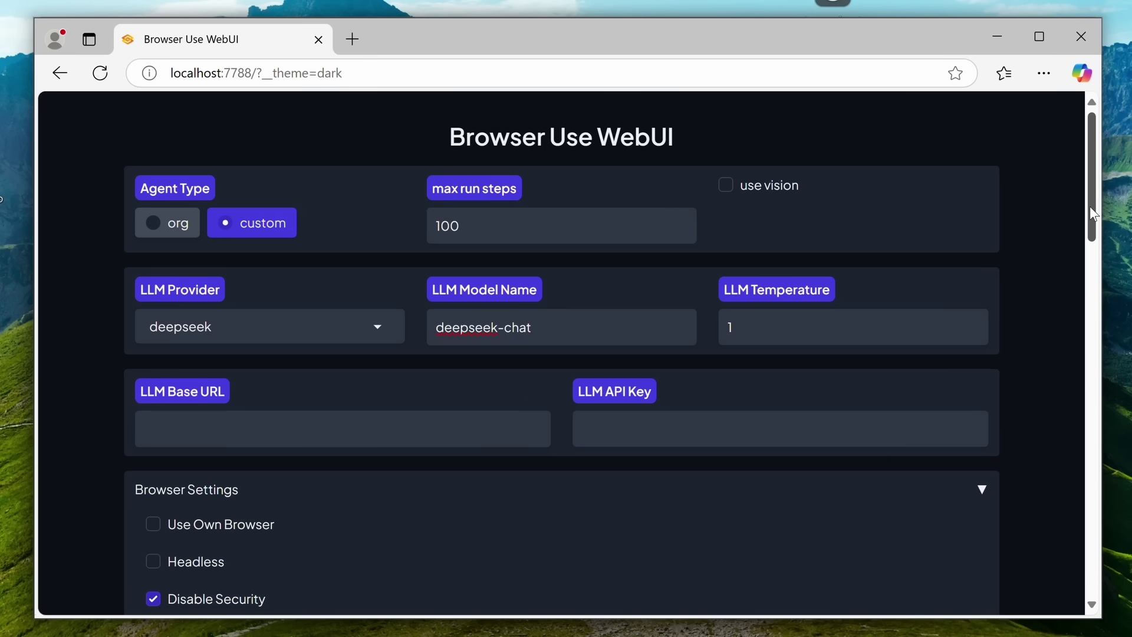
Scroll the WebUI page down to the Task Settings section.
left_click_drag(1090, 206, 1092, 290)
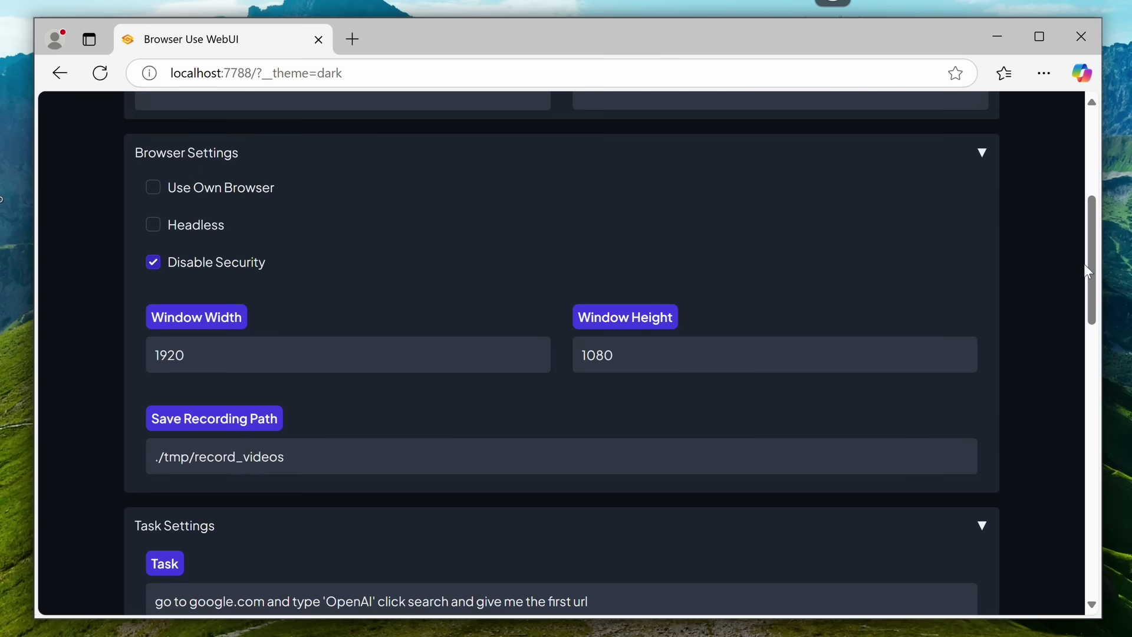
left_click_drag(1088, 263, 1096, 373)
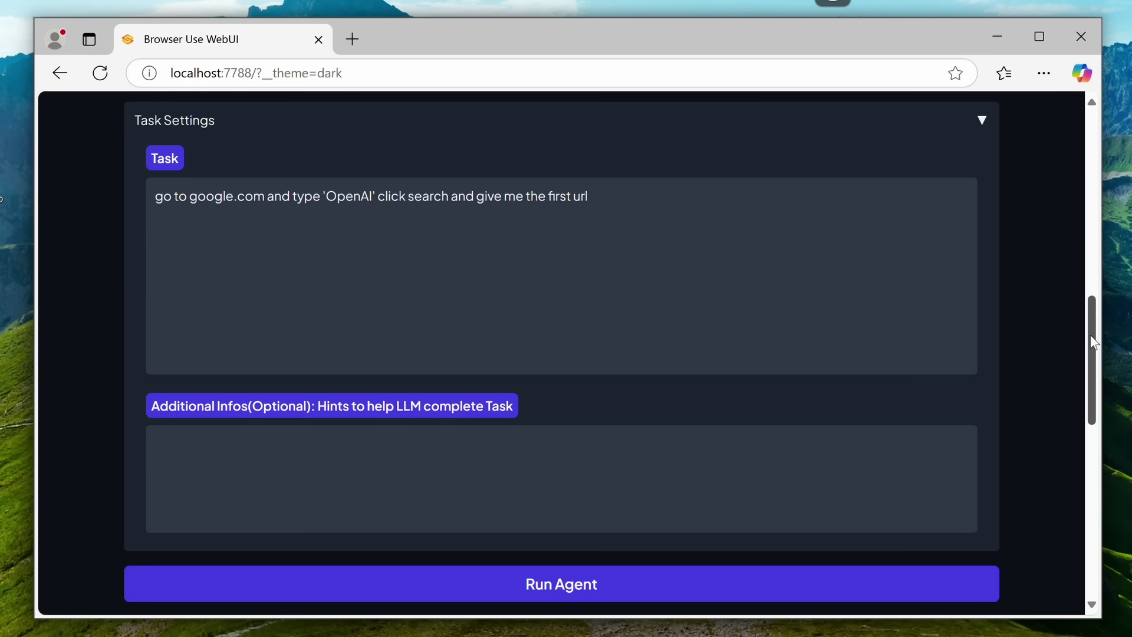
mouse_move(1092, 359)
left_mouse_down()
mouse_move(1097, 463)
mouse_move(1095, 377)
mouse_move(1074, 302)
mouse_move(1088, 356)
left_mouse_up()
Change the task's search term to AICodeKing, run the agent, and submit the AICodeKing Google search.
type("AICodeKing")
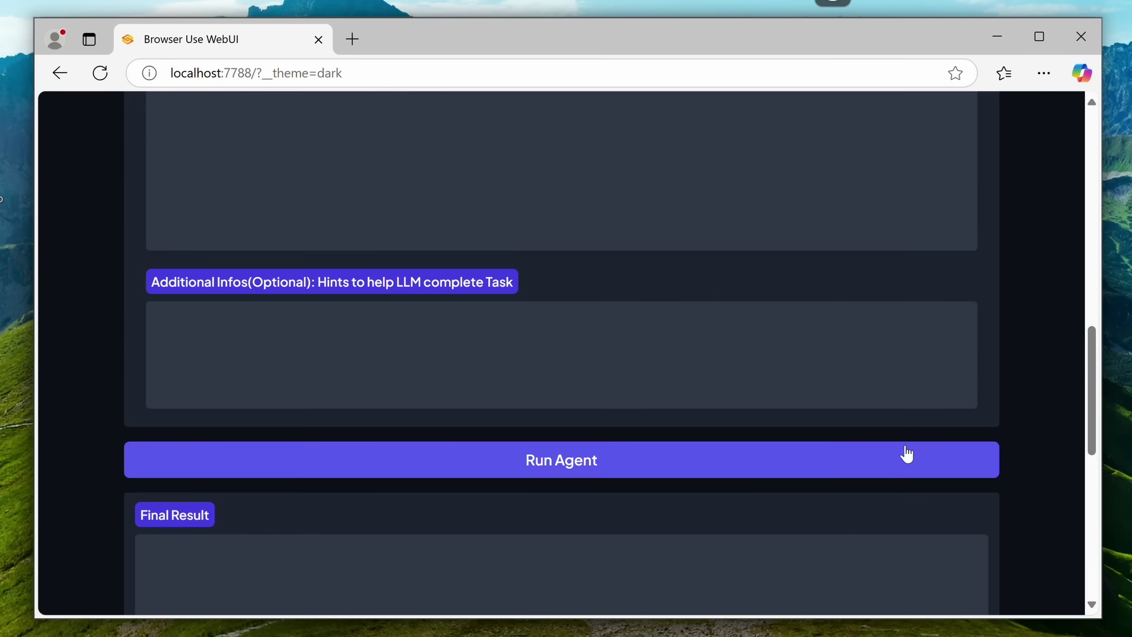
left_click(906, 454)
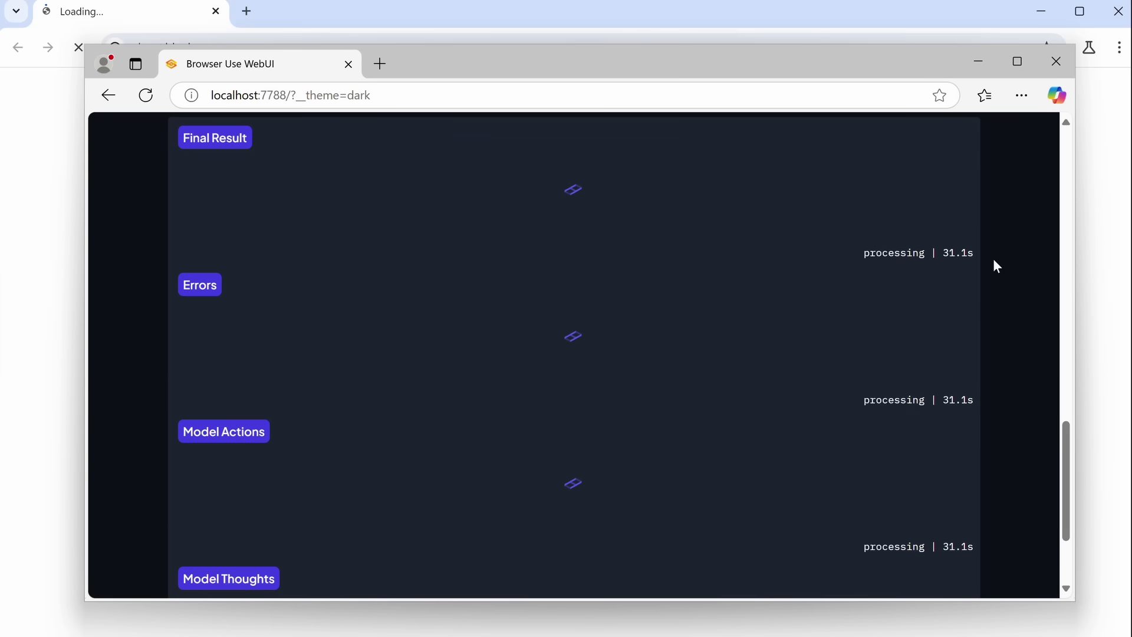
left_click(884, 20)
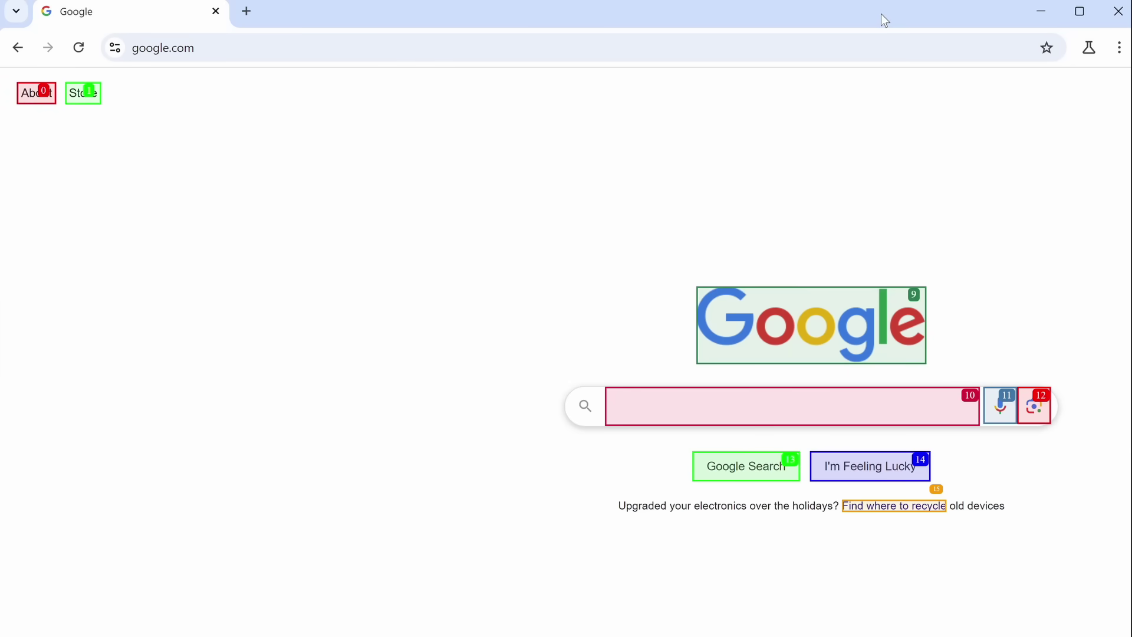
type("AICodeKing")
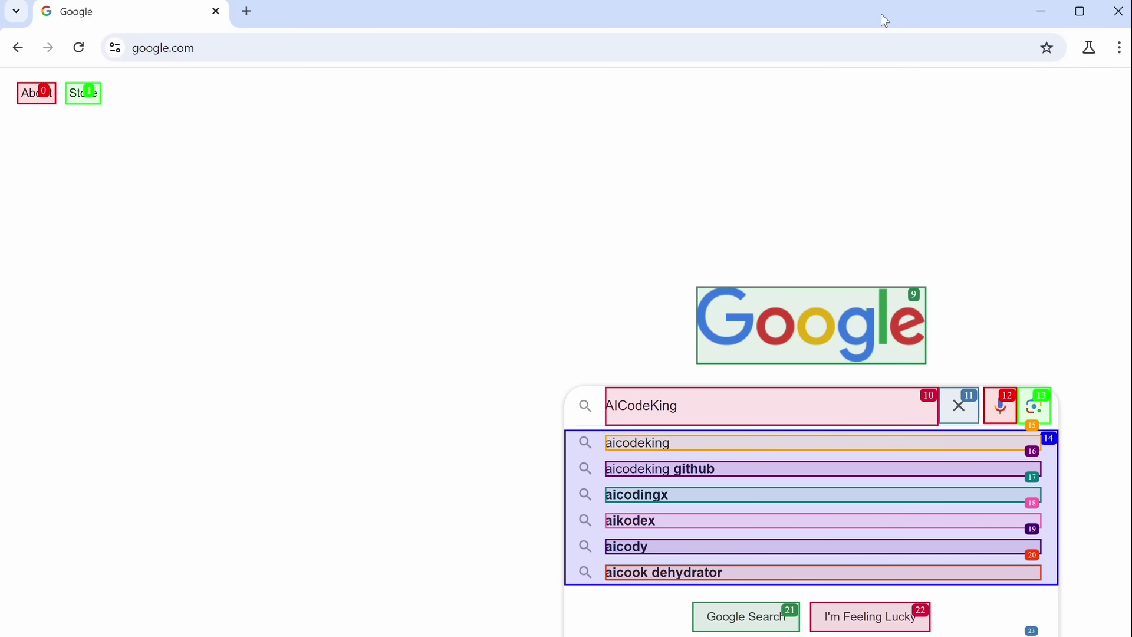
key("Return")
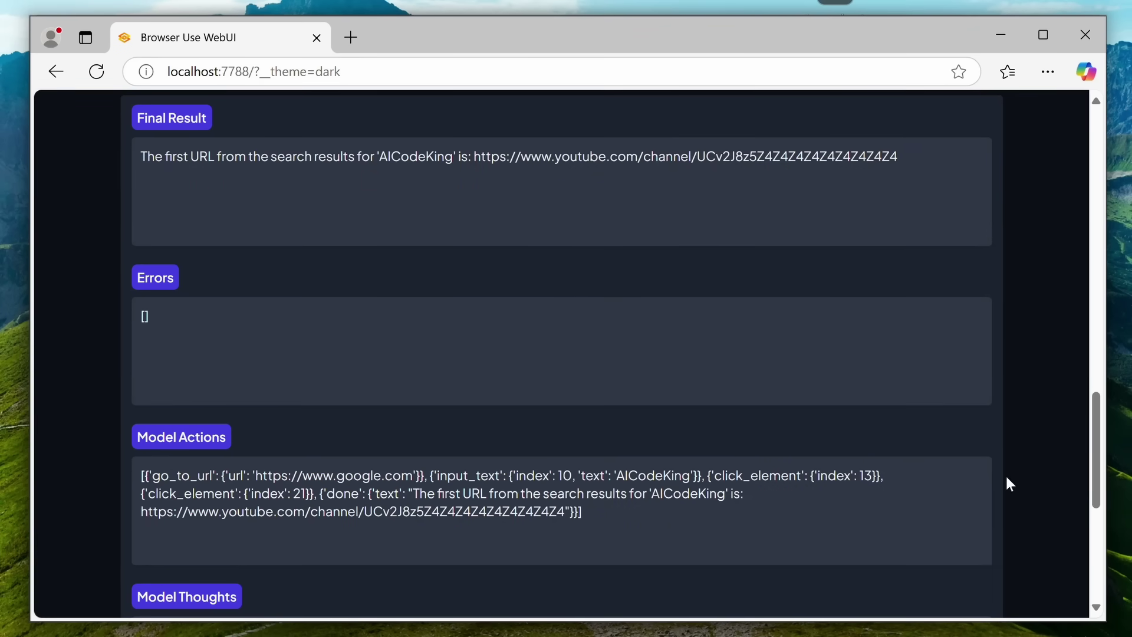
left_click_drag(1092, 439, 1106, 538)
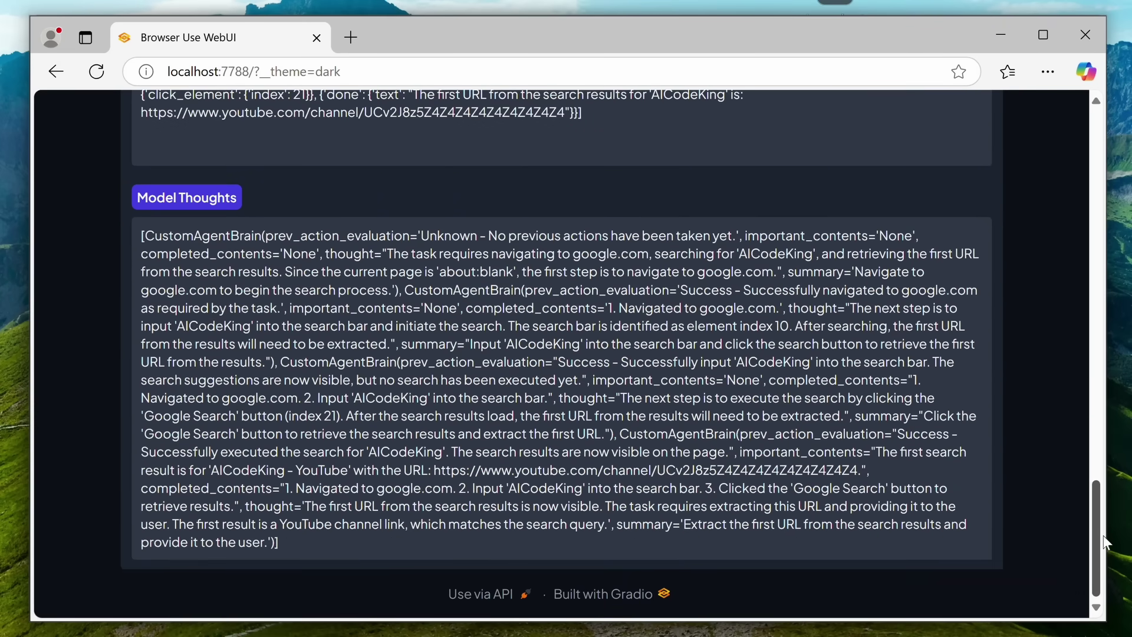
left_click_drag(1104, 536, 1067, 160)
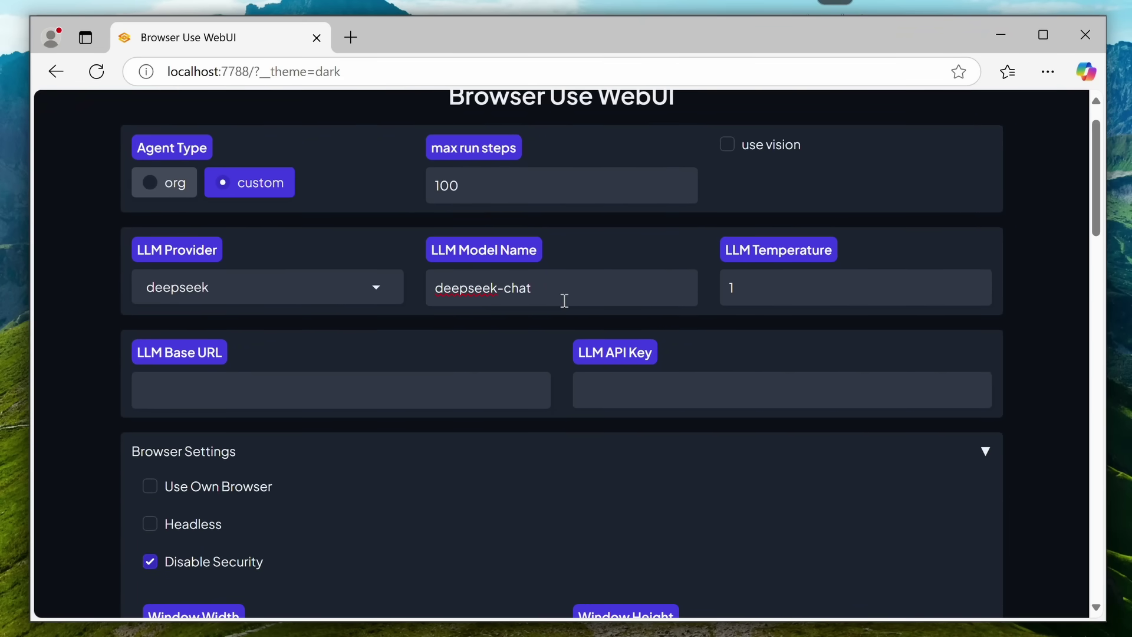
Switch the LLM provider to gemini with model gemini-2.0-flash-exp and enable use vision.
left_click(382, 288)
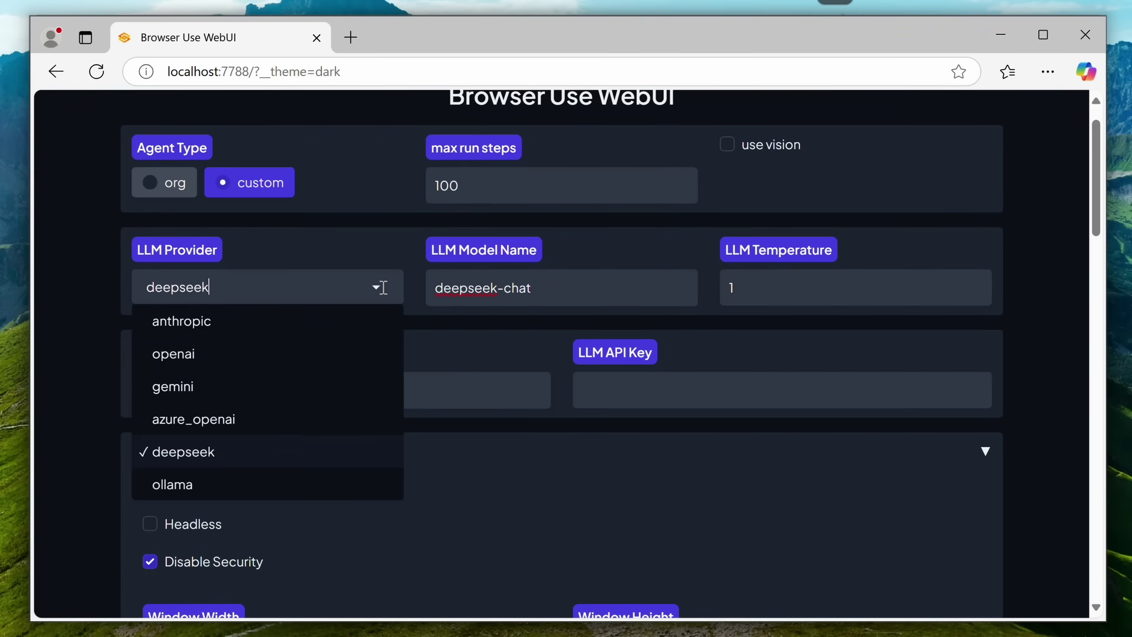
left_click(232, 388)
left_click(464, 299)
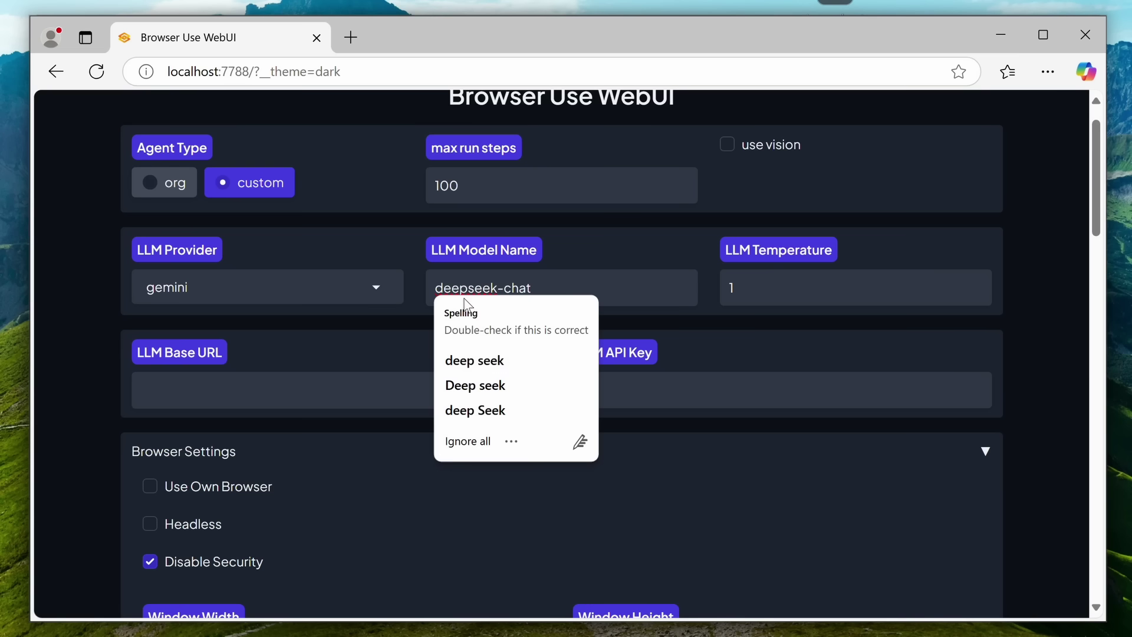
triple_click(486, 288)
type("GEMINI")
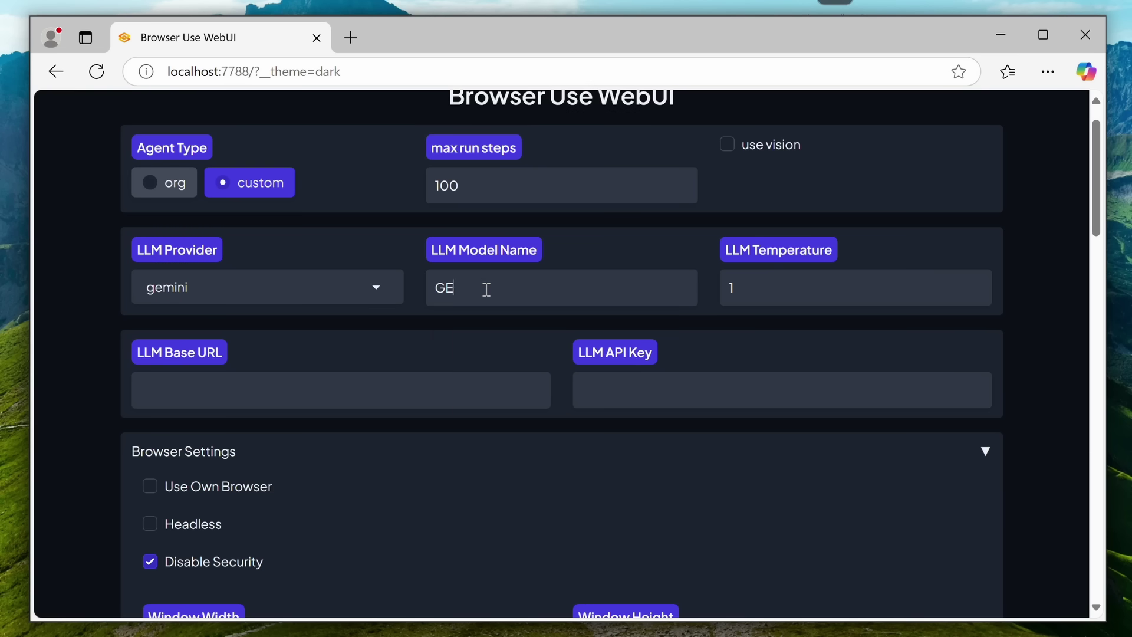
key("BackSpace")
key("BackSpace")
key("BackSpace")
key("BackSpace")
key("BackSpace")
type("gemini-2.0-flash-exp")
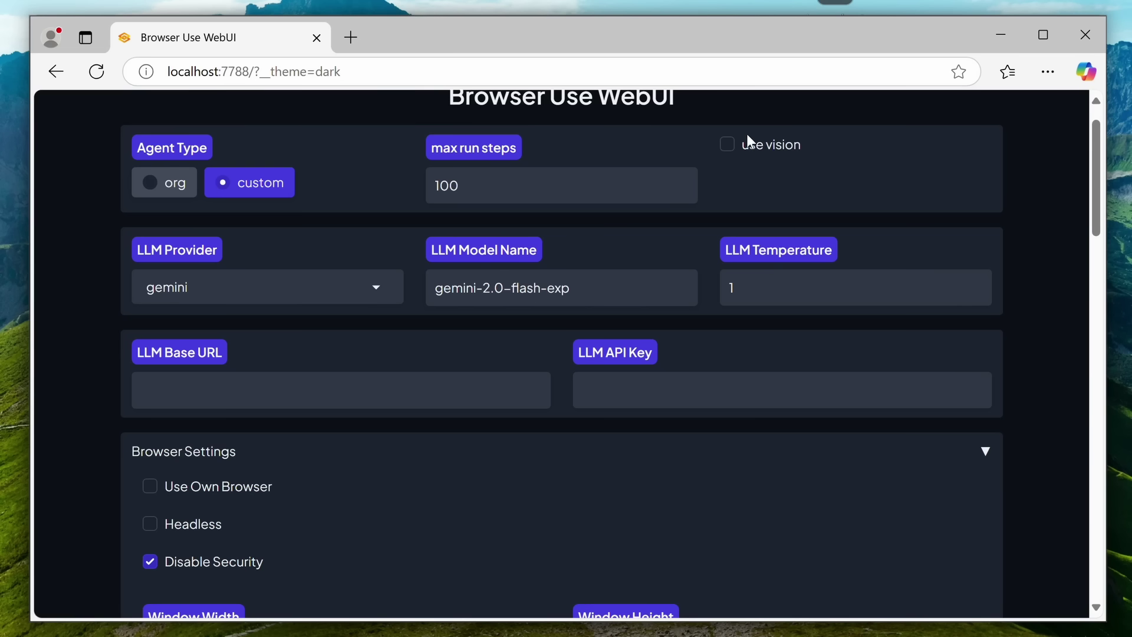
left_click(729, 147)
Replace the task with the pasted NVIDIA stock-price request and run the agent.
left_click_drag(1099, 190, 1101, 358)
left_click(641, 267)
key("ctrl+a")
type("go to google.com and tell me the stock price of NVIDIA by searching for it.")
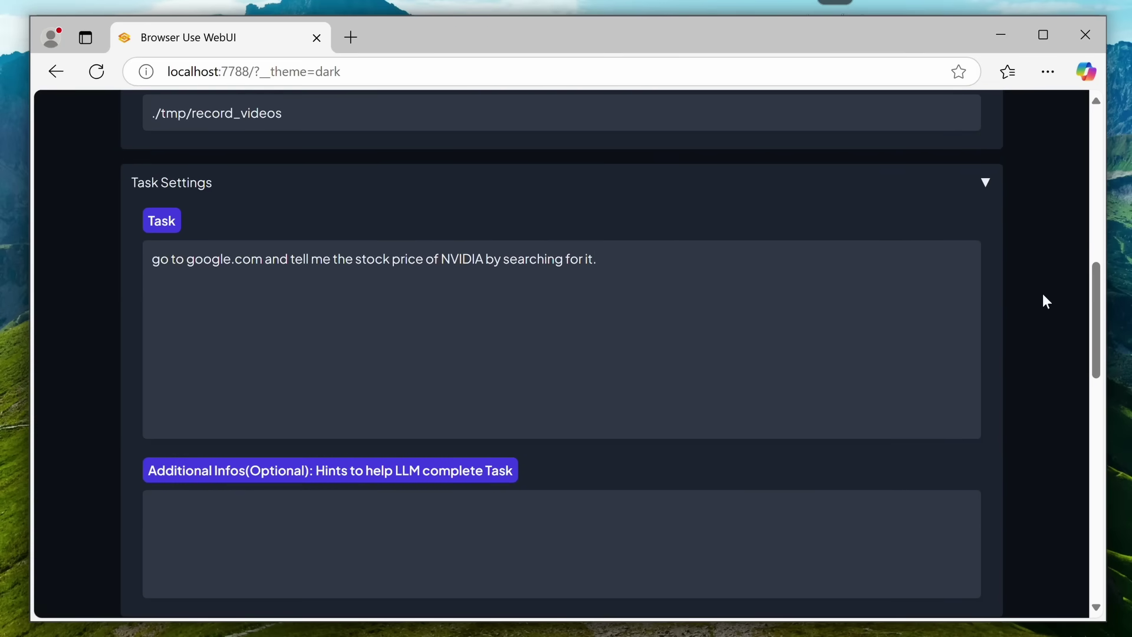
left_click_drag(1092, 289, 1095, 335)
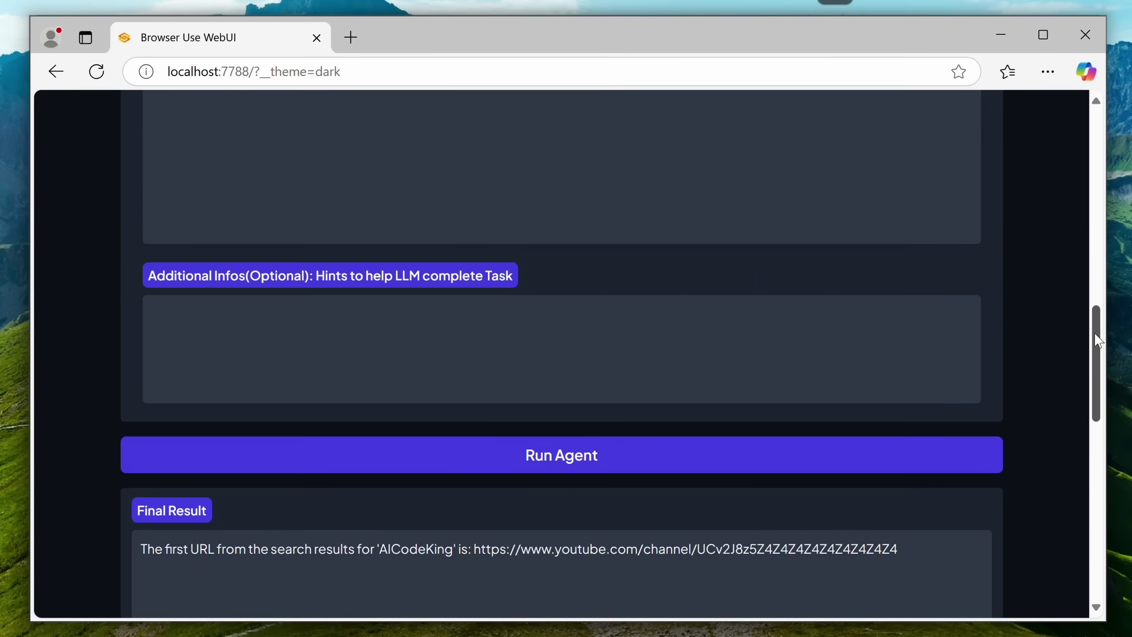
left_click(953, 451)
Search Google for 'NVIDIA stock price' in the agent's Chrome window.
scroll(1042, 394, "down", 7)
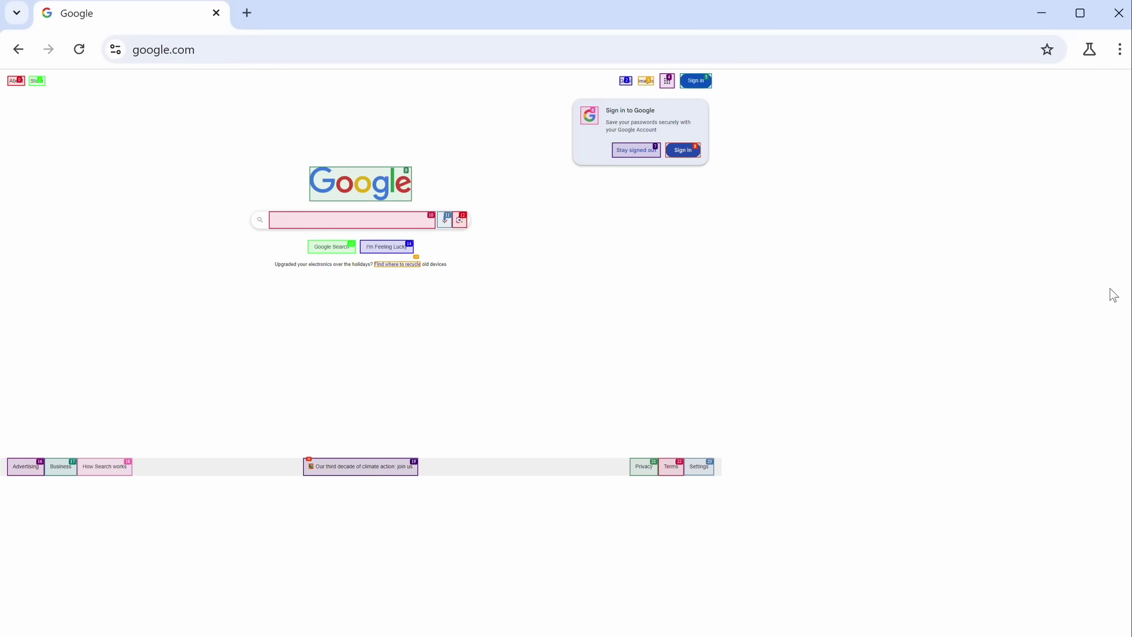
type("NVIDIA stock price")
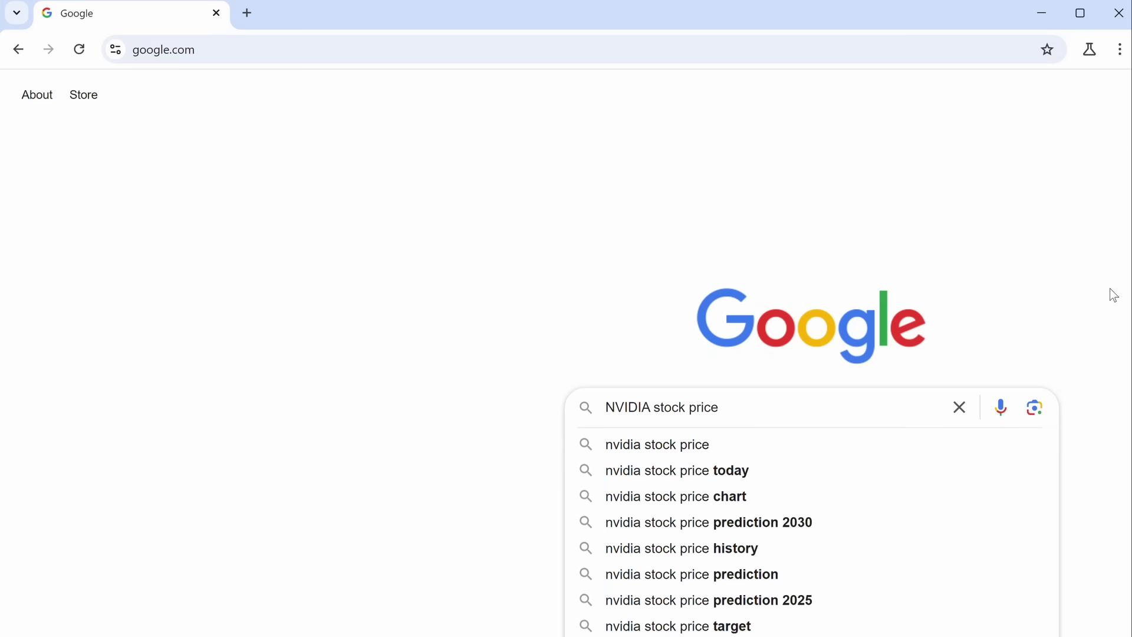
key("Return")
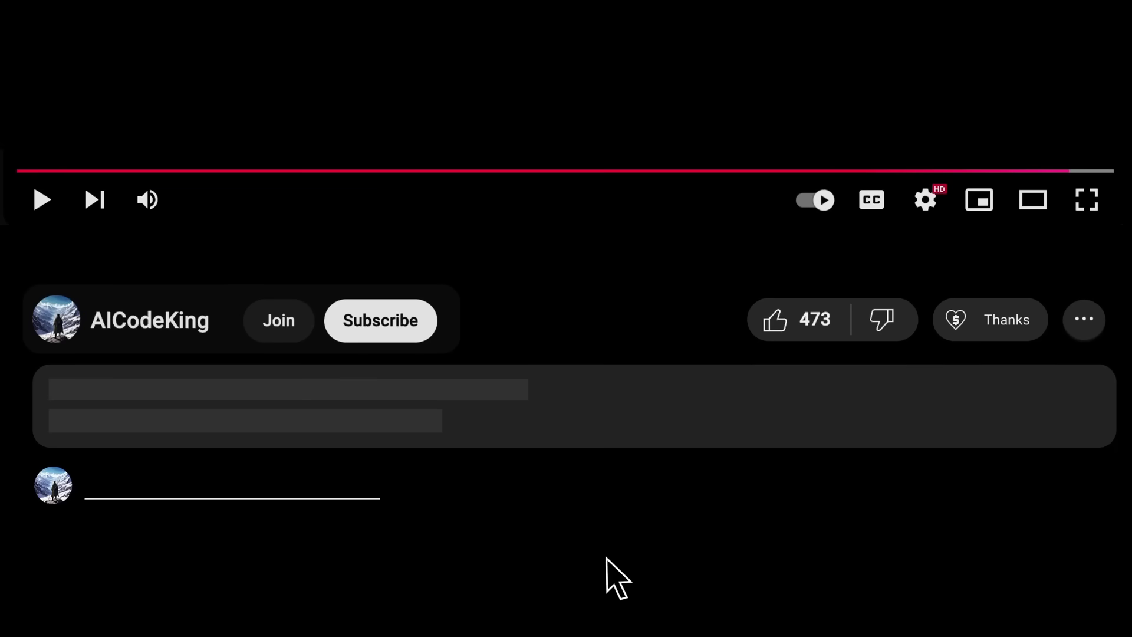
Subscribe to AICodeKing, like the video, set Super Thanks to $10, and open membership options.
left_click(409, 327)
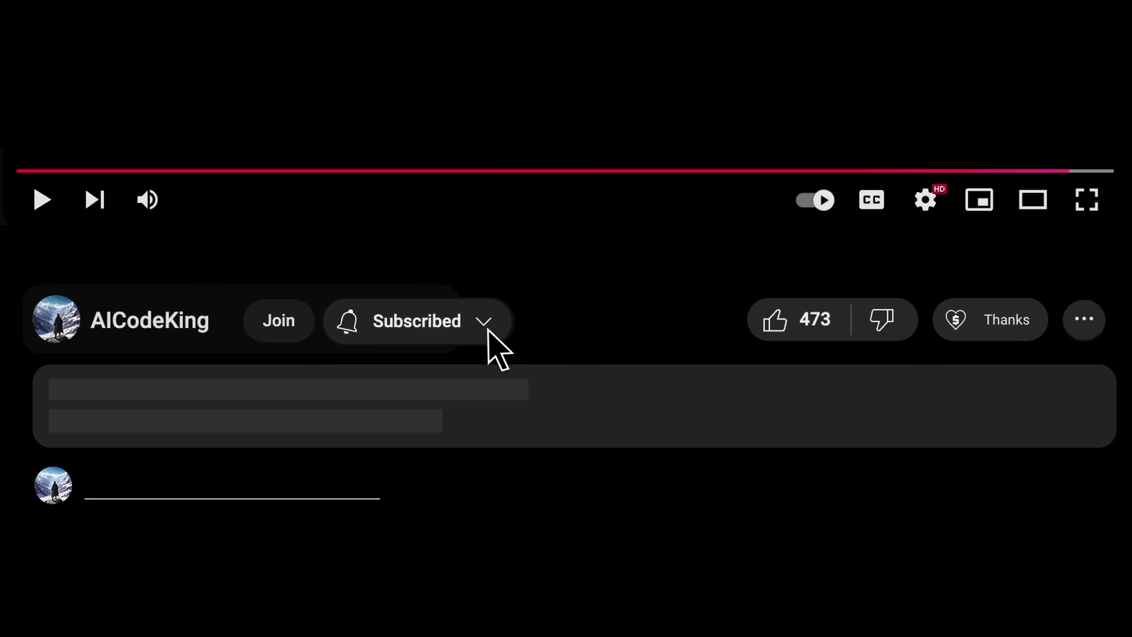
left_click(775, 320)
left_click(1000, 348)
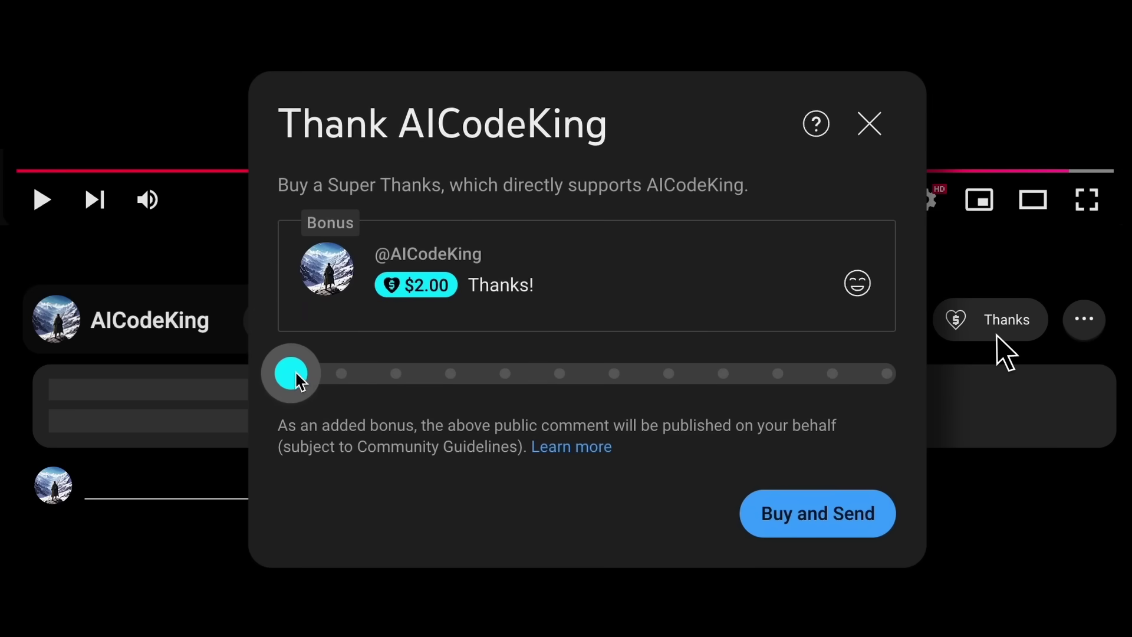
left_click_drag(298, 378, 397, 374)
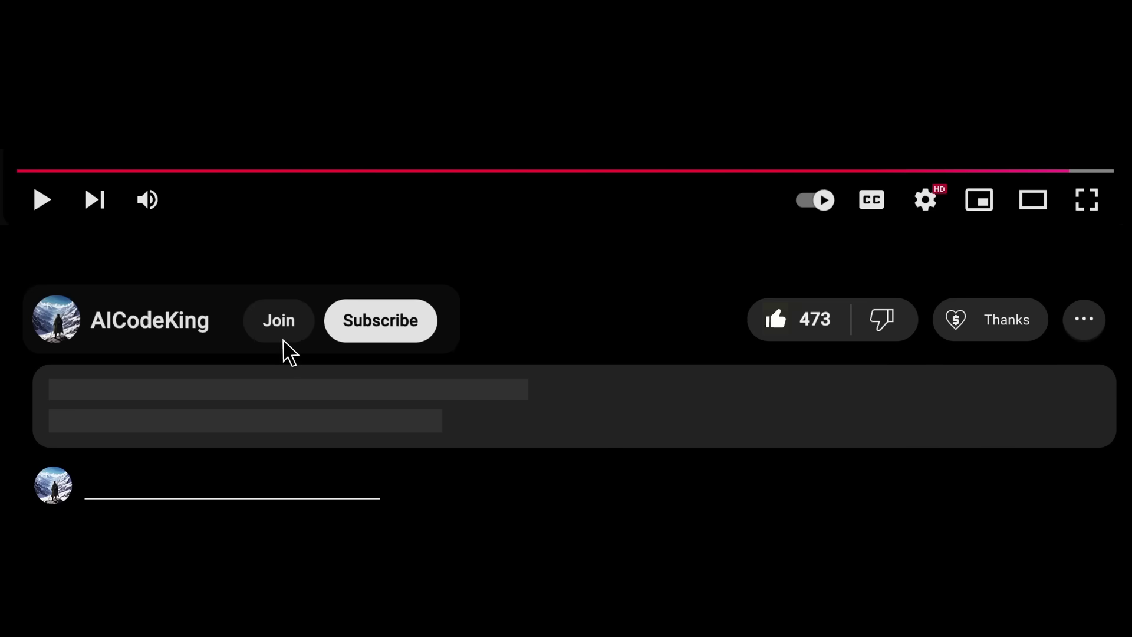
left_click(282, 336)
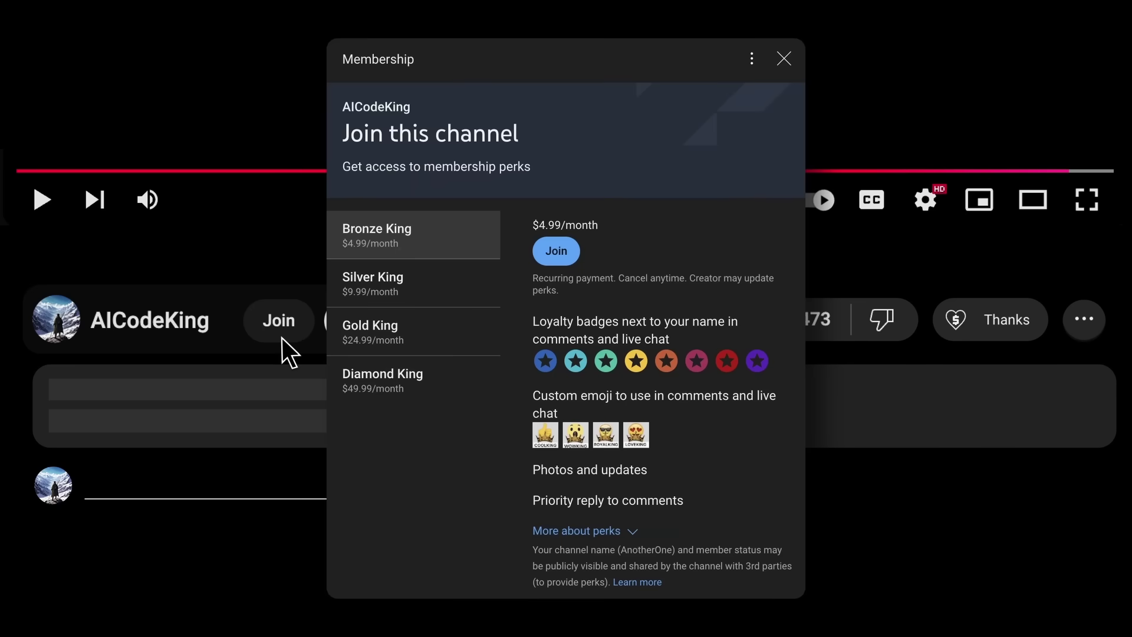